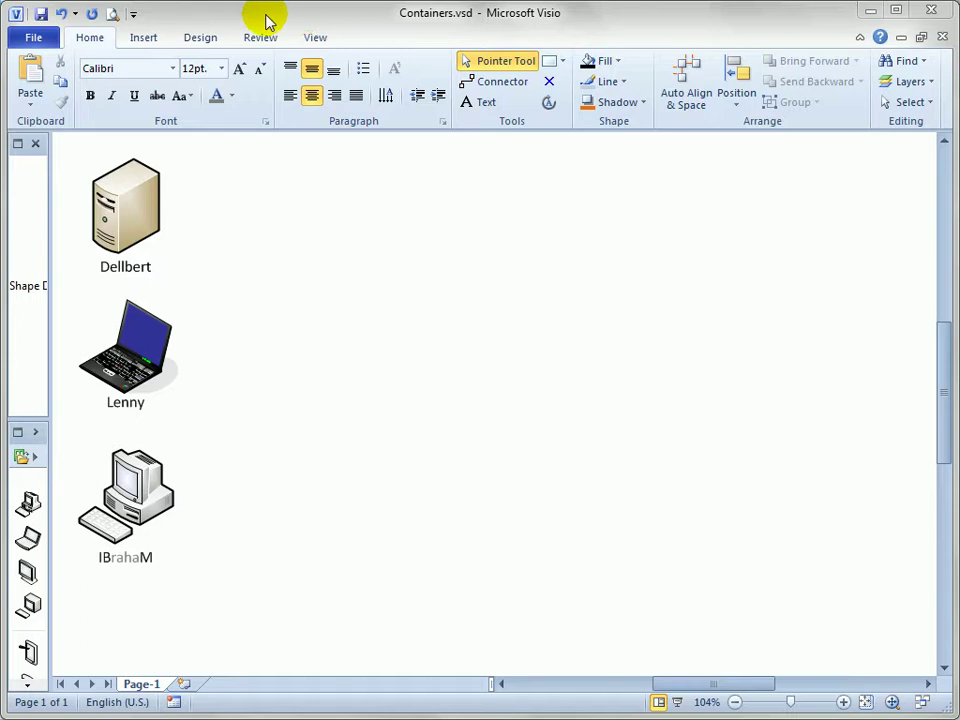
# Insert a rounded container with a heading tab at its upper-right corner, place it near the page's upper middle, and widen it to 3.1 in.
pyautogui.click(134, 40)
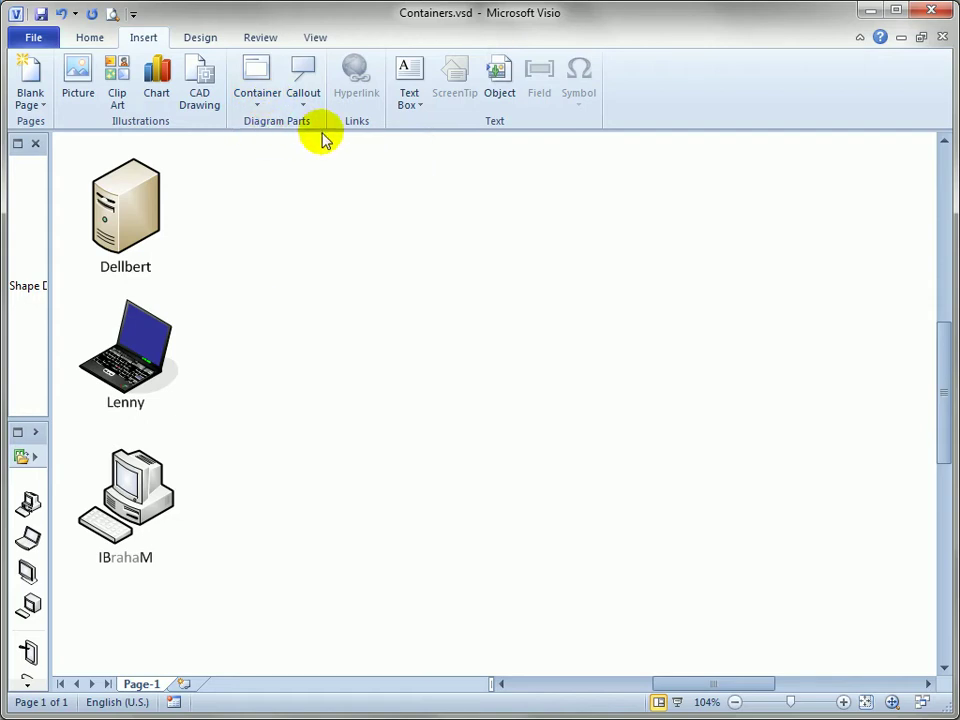
pyautogui.click(256, 95)
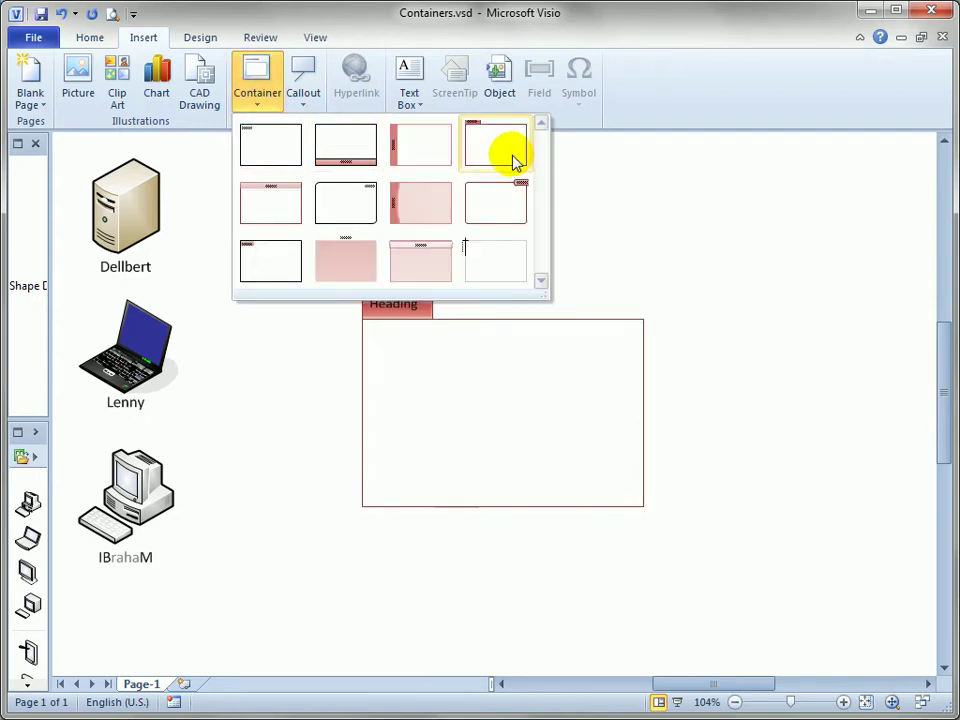
pyautogui.click(500, 206)
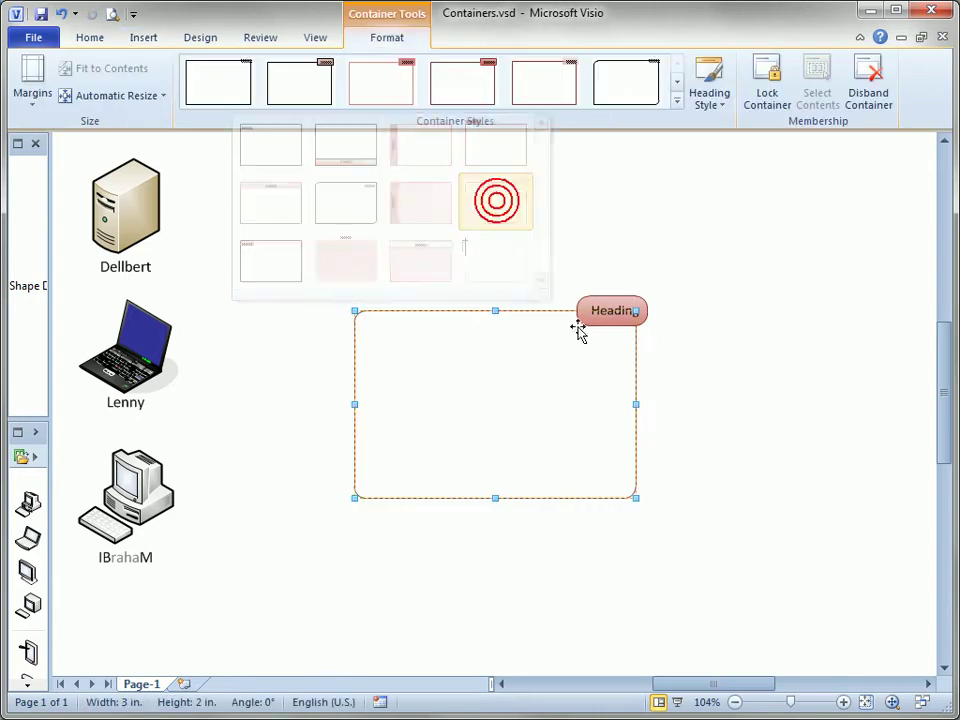
pyautogui.moveTo(598, 318); pyautogui.dragTo(678, 189)
pyautogui.moveTo(720, 274)
pyautogui.mouseDown()
pyautogui.moveTo(776, 274)
pyautogui.moveTo(725, 280)
pyautogui.mouseUp()
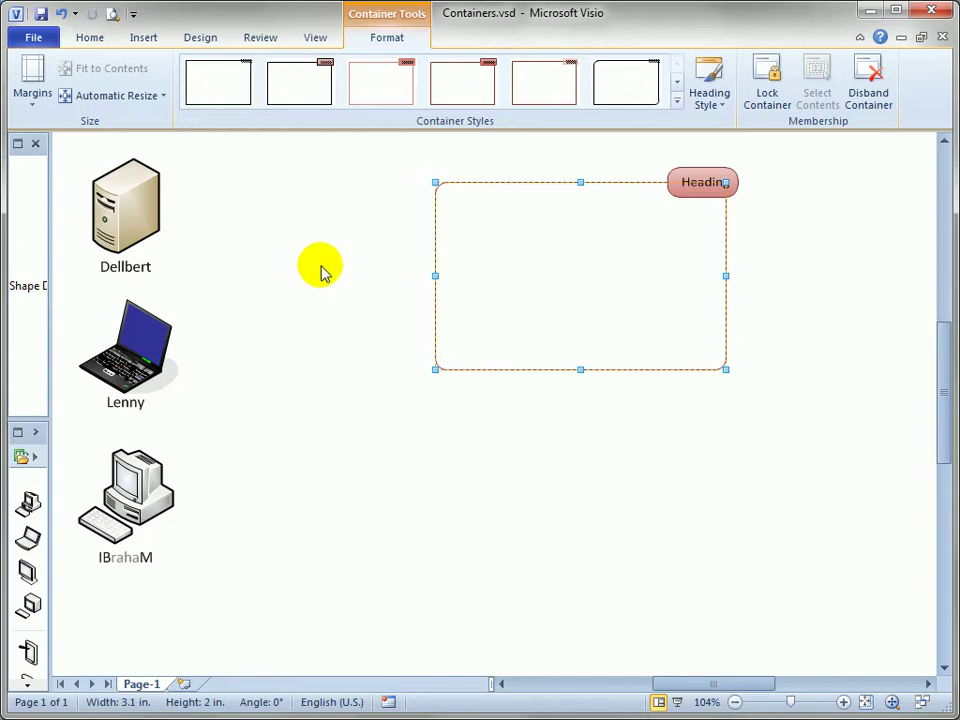
pyautogui.click(280, 232)
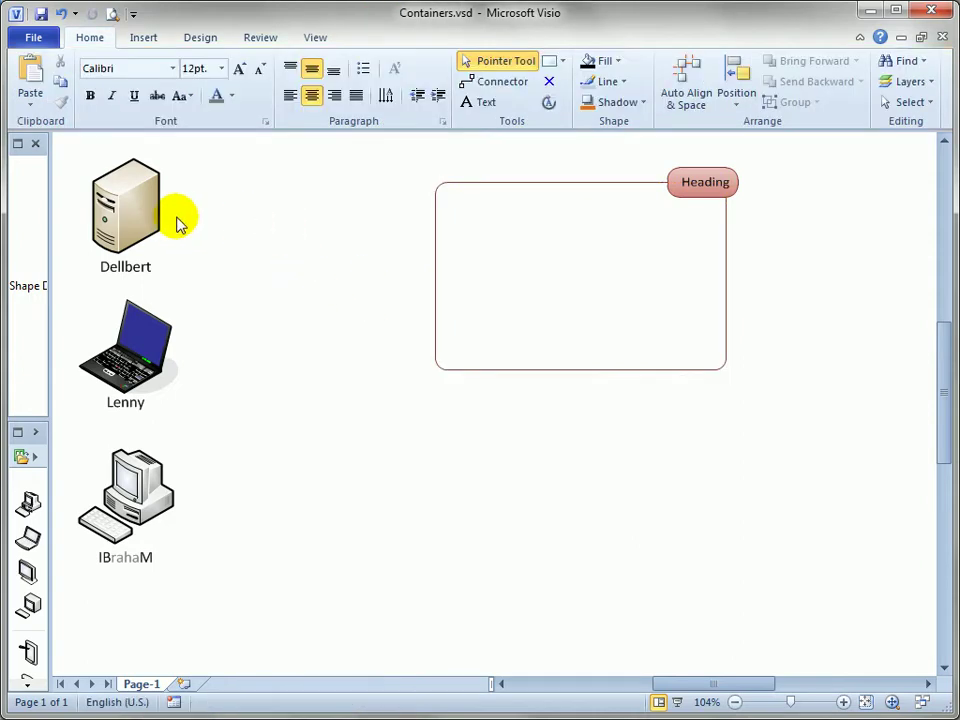
# Move the Dellbert server into the upper-left part of the container.
pyautogui.moveTo(118, 200); pyautogui.dragTo(486, 229)
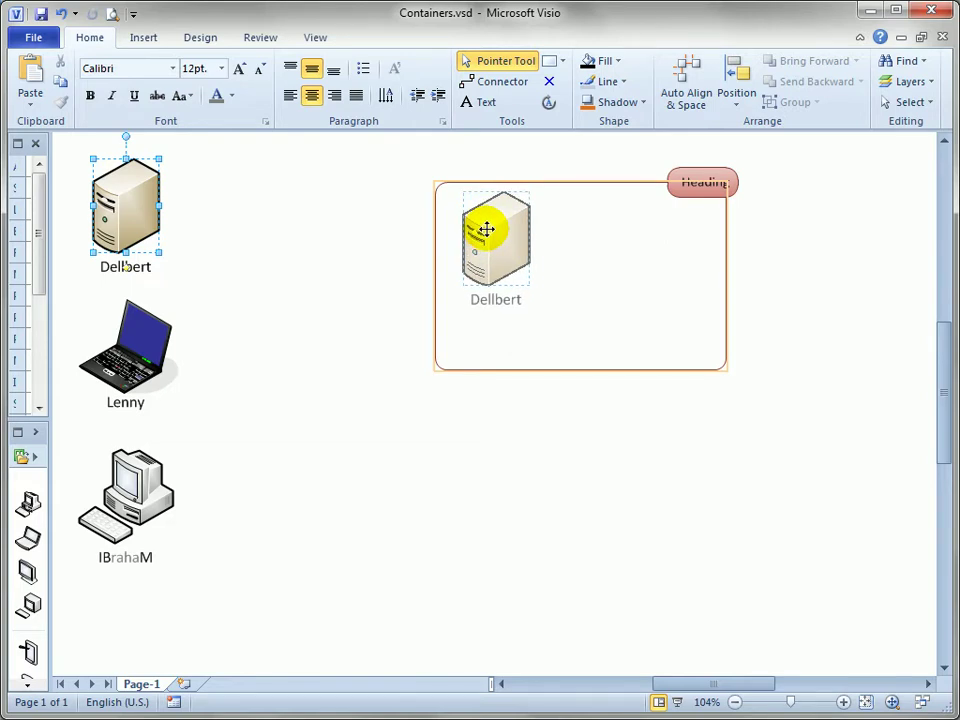
pyautogui.moveTo(486, 229); pyautogui.dragTo(485, 229)
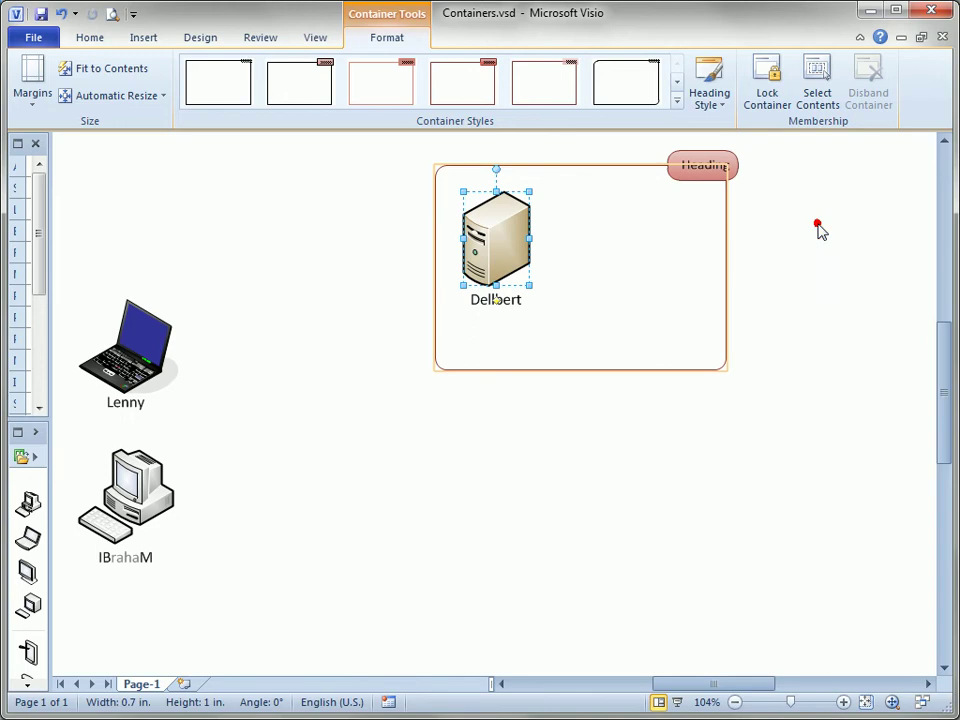
pyautogui.click(815, 217)
# Move the container with its server to the right, and take the Dellbert server out of it to the left.
pyautogui.moveTo(703, 165); pyautogui.dragTo(828, 177)
pyautogui.click(623, 244)
pyautogui.moveTo(617, 242); pyautogui.dragTo(351, 241)
pyautogui.click(388, 422)
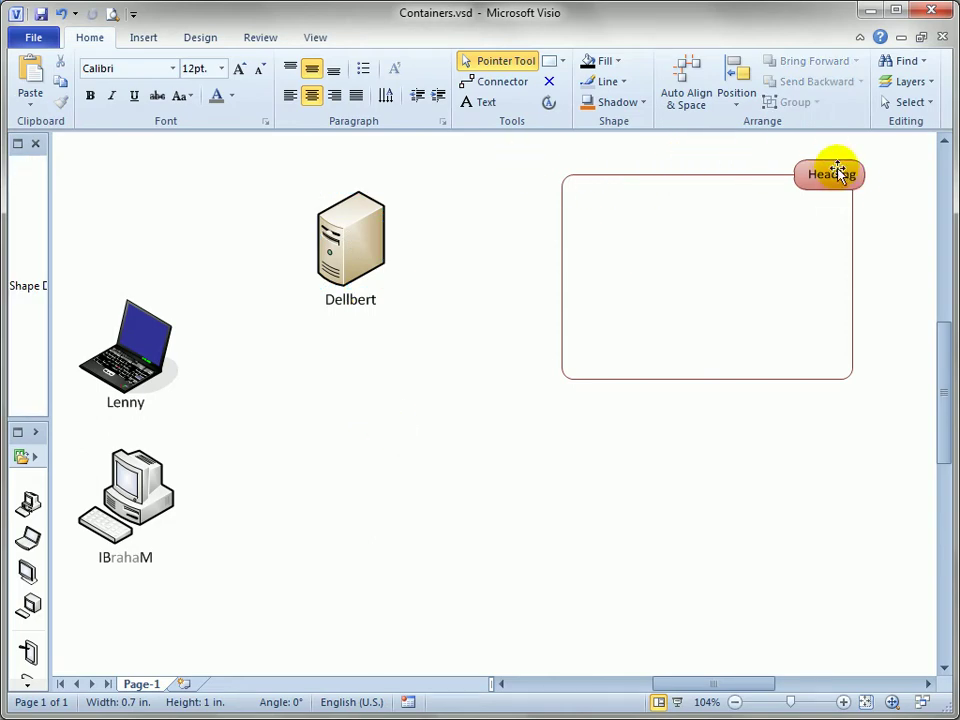
# Move the empty container back to the left and place the Dellbert, Lenny and IBrahaM computers inside it.
pyautogui.moveTo(833, 186); pyautogui.dragTo(729, 202)
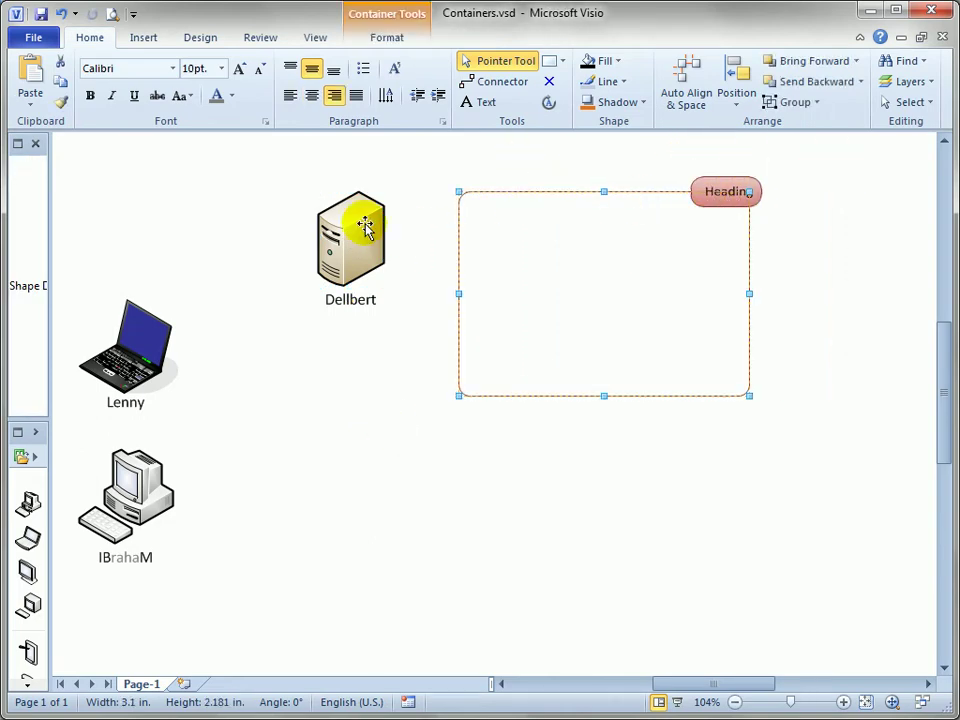
pyautogui.moveTo(368, 223); pyautogui.dragTo(686, 246)
pyautogui.moveTo(148, 363); pyautogui.dragTo(537, 278)
pyautogui.moveTo(120, 497); pyautogui.dragTo(583, 315)
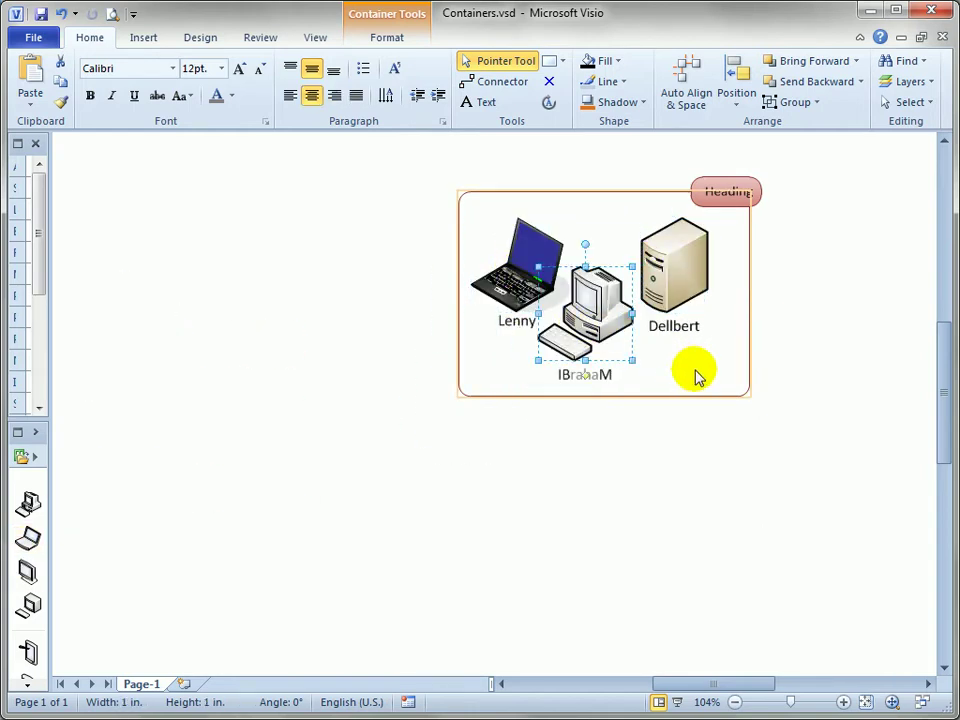
pyautogui.click(828, 350)
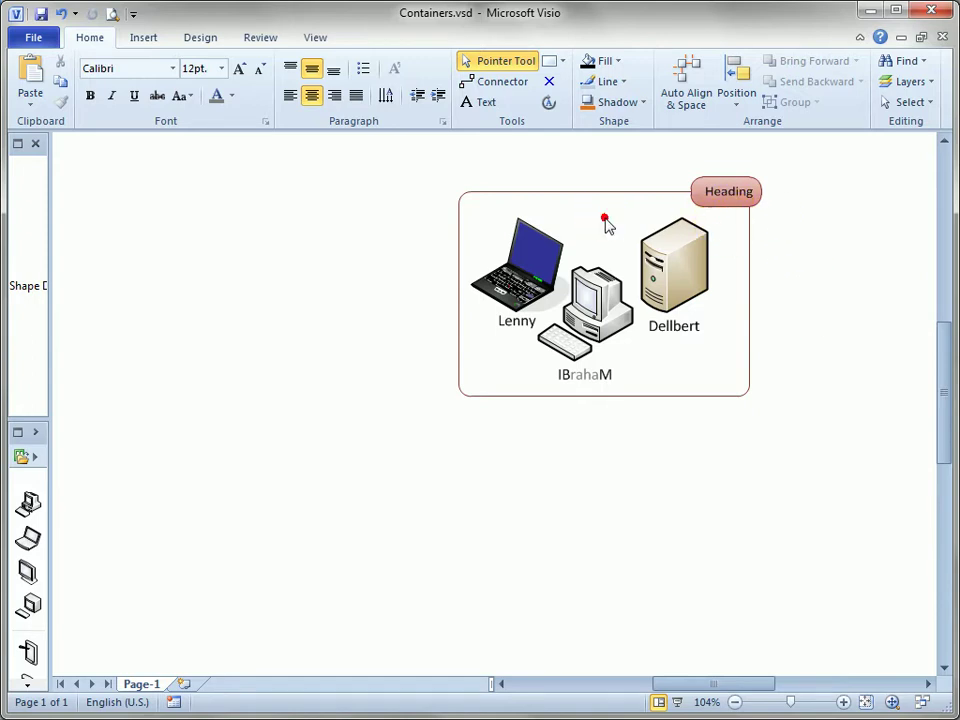
# Try selecting from inside the container's empty areas, and shift the IBrahaM computer slightly left and down.
pyautogui.click(472, 218)
pyautogui.click(486, 366)
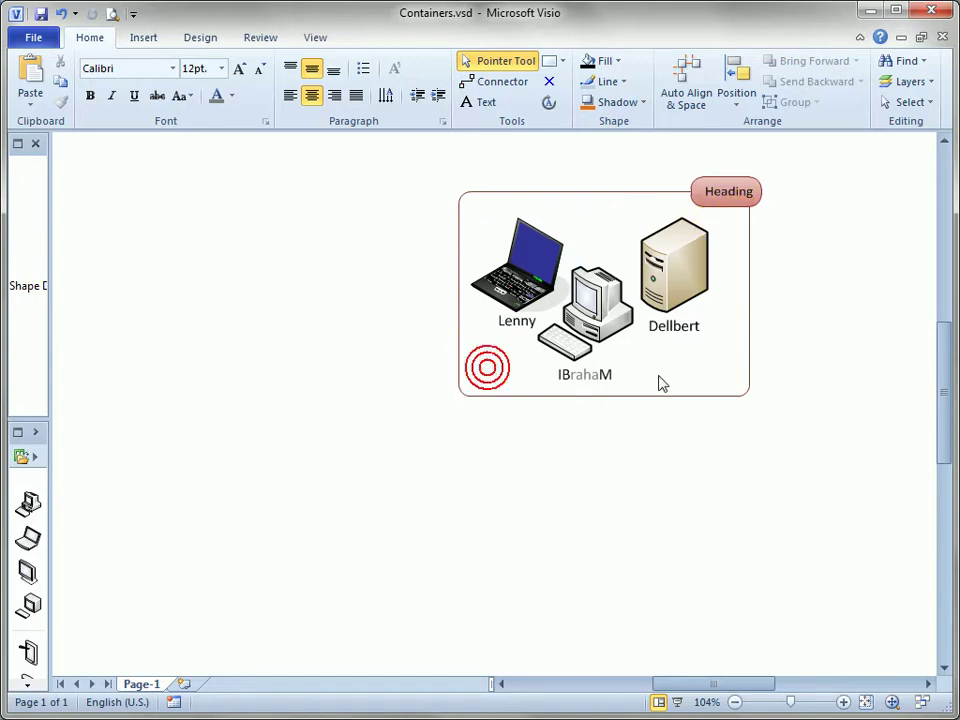
pyautogui.click(703, 373)
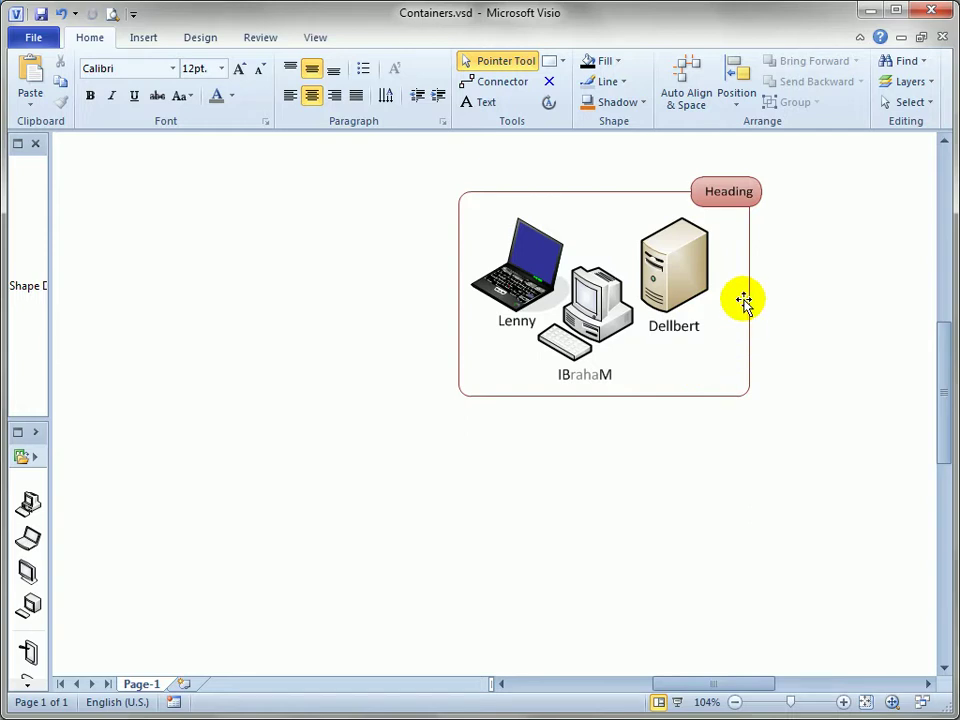
pyautogui.moveTo(471, 202); pyautogui.dragTo(647, 391)
pyautogui.moveTo(589, 317)
pyautogui.mouseDown()
pyautogui.moveTo(429, 283)
pyautogui.moveTo(310, 302)
pyautogui.moveTo(394, 326)
pyautogui.moveTo(594, 317)
pyautogui.mouseUp()
pyautogui.click(296, 476)
pyautogui.moveTo(248, 268); pyautogui.dragTo(509, 242)
pyautogui.moveTo(633, 209); pyautogui.dragTo(603, 207)
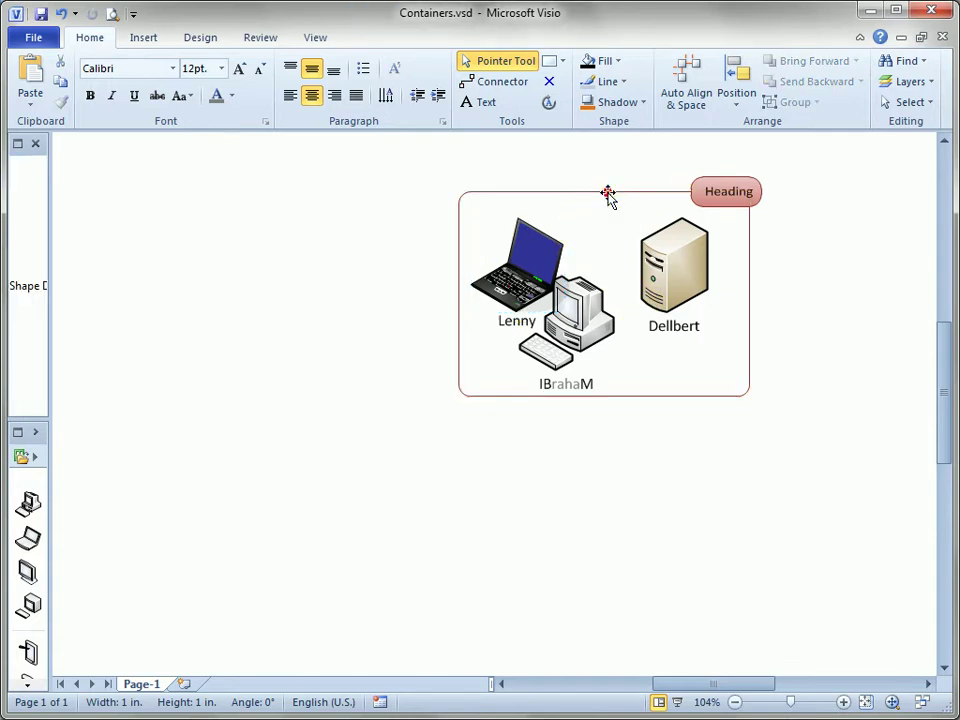
# Select the container by its edge and resize it to 2.775 in wide and 2.4 in high.
pyautogui.click(608, 193)
pyautogui.click(632, 171)
pyautogui.click(751, 206)
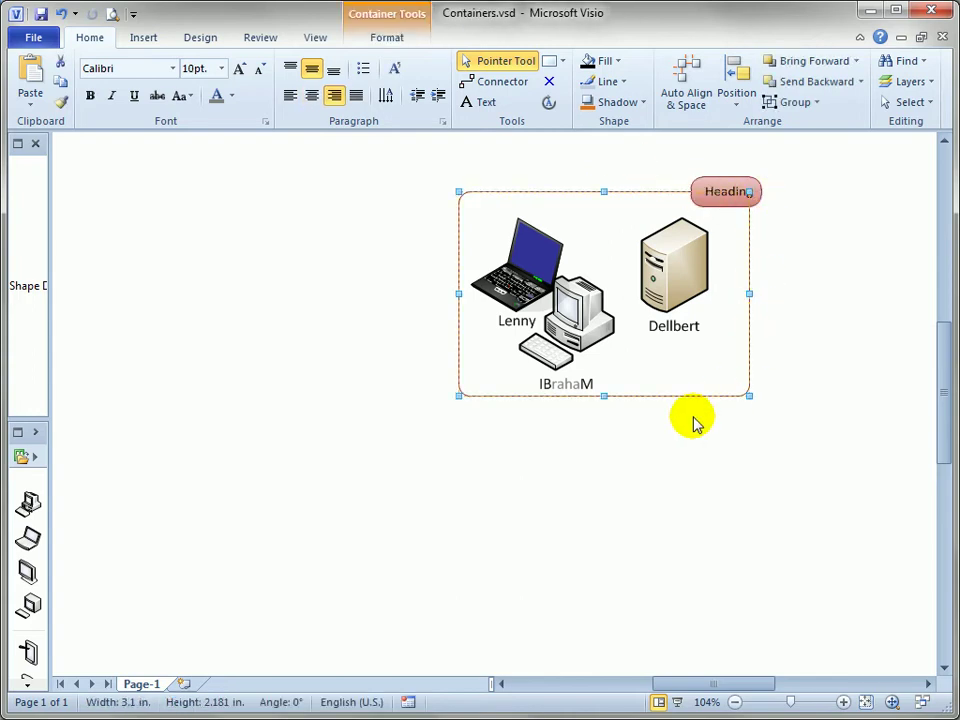
pyautogui.moveTo(752, 297); pyautogui.dragTo(685, 297)
pyautogui.moveTo(458, 290)
pyautogui.mouseDown()
pyautogui.moveTo(388, 298)
pyautogui.moveTo(458, 293)
pyautogui.mouseUp()
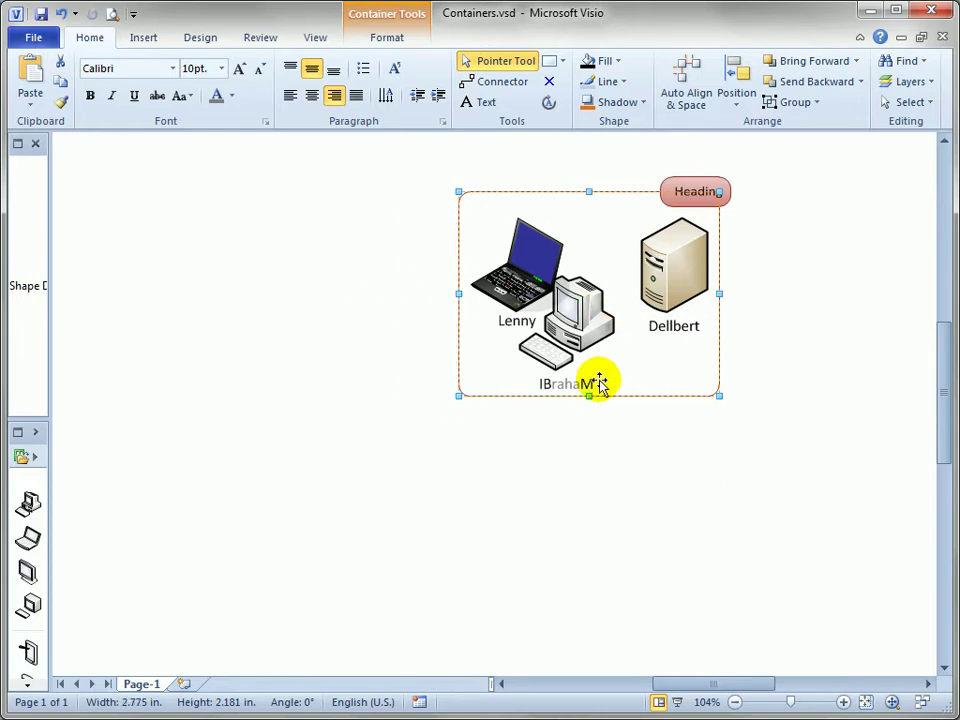
pyautogui.moveTo(589, 394); pyautogui.dragTo(603, 316)
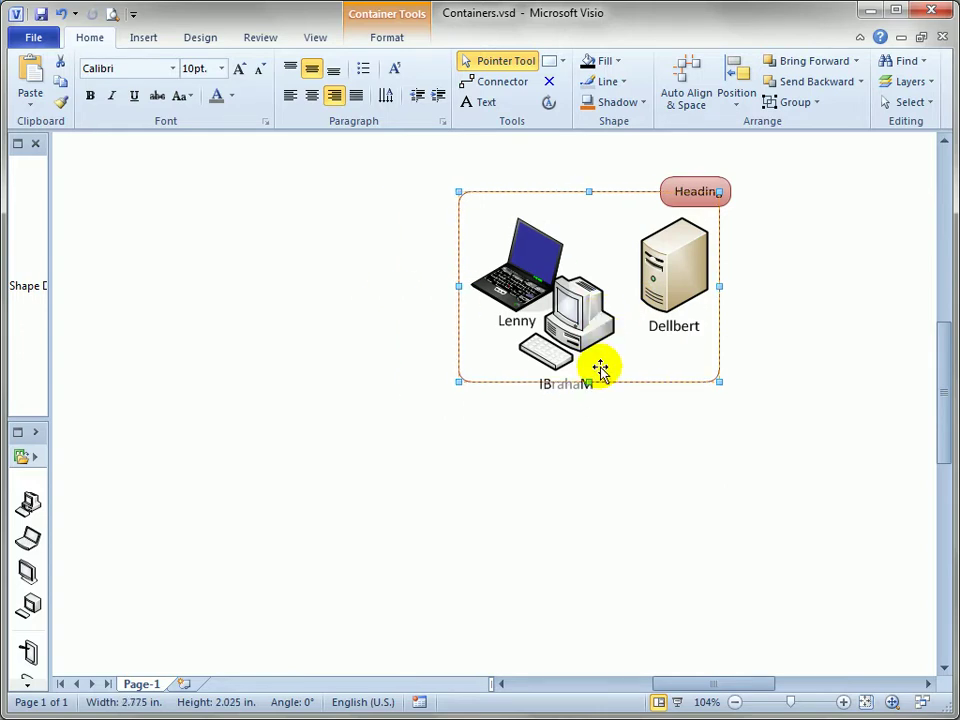
pyautogui.moveTo(588, 383); pyautogui.dragTo(593, 420)
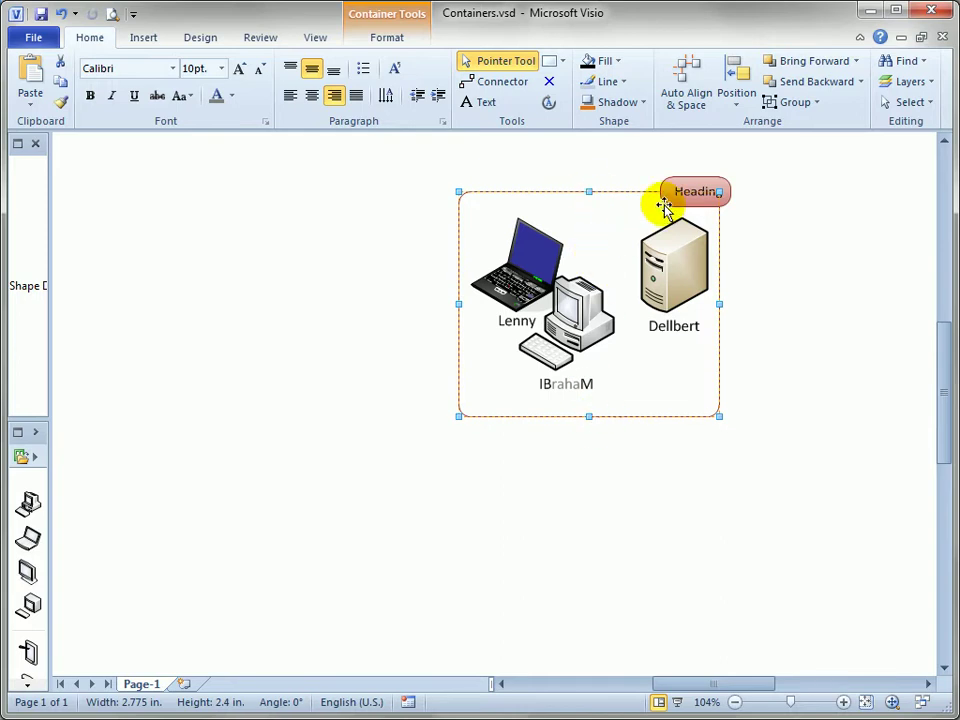
# Move the container with its three computers up and to the right, keeping it selected.
pyautogui.moveTo(671, 197); pyautogui.dragTo(770, 174)
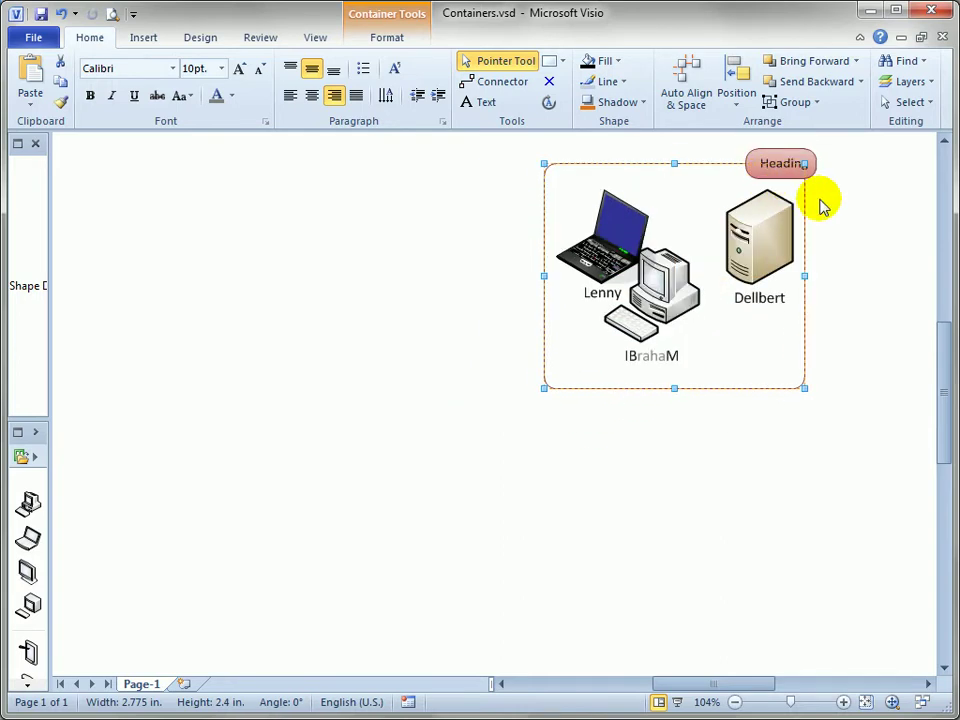
pyautogui.click(850, 219)
pyautogui.click(777, 161)
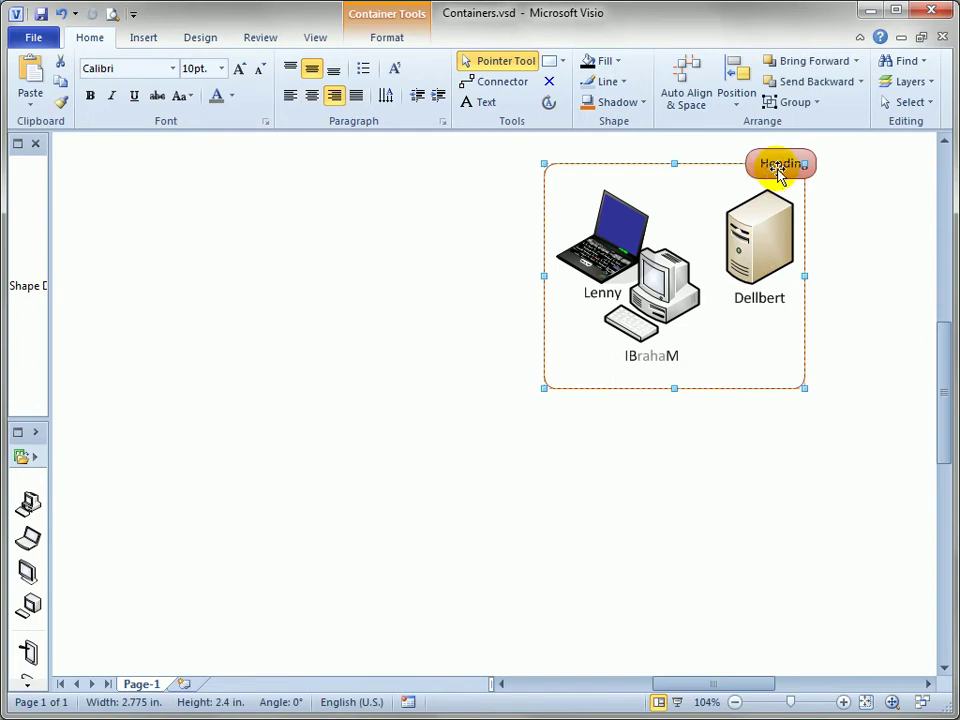
# Make two copies of the filled container, one at the left of the page and one below the original.
pyautogui.moveTo(779, 172); pyautogui.dragTo(360, 283)
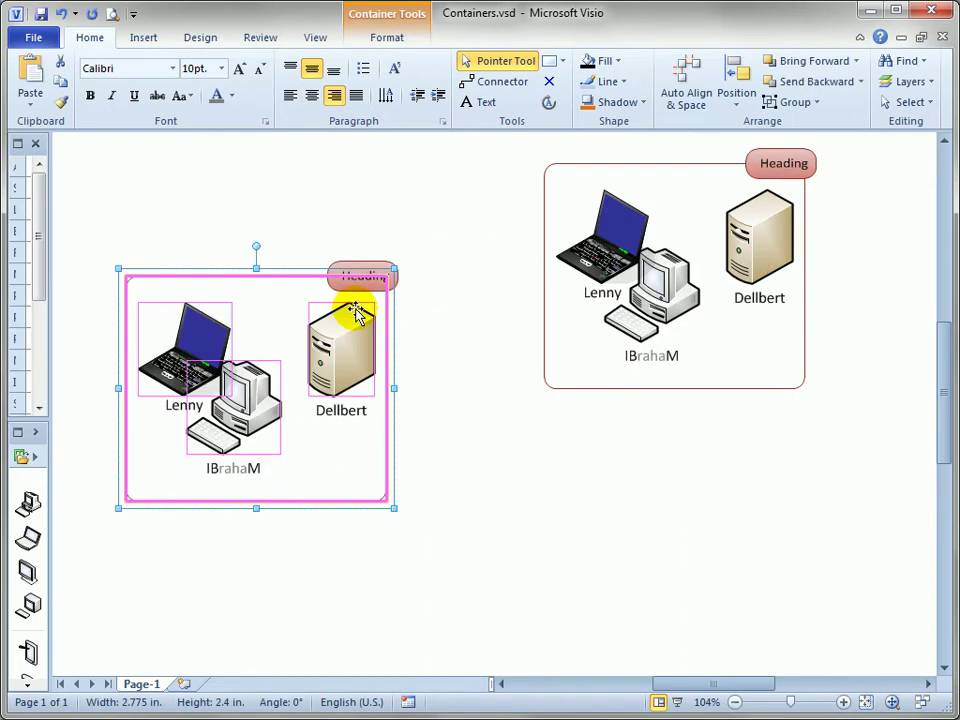
pyautogui.click(783, 168)
pyautogui.moveTo(783, 168); pyautogui.dragTo(738, 430)
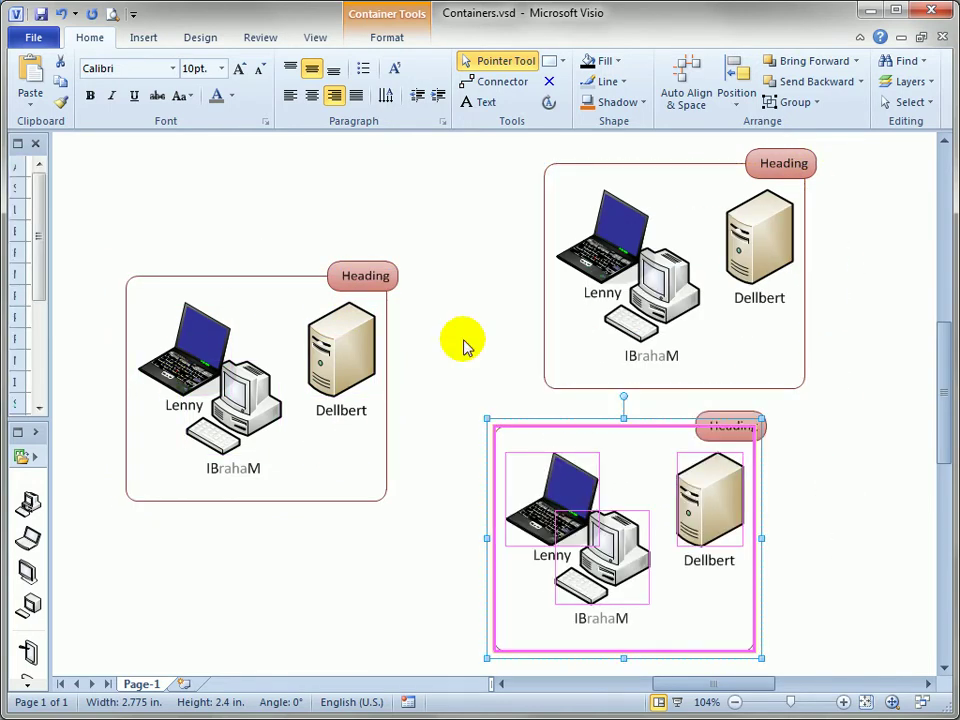
pyautogui.moveTo(465, 186); pyautogui.dragTo(96, 561)
pyautogui.click(298, 596)
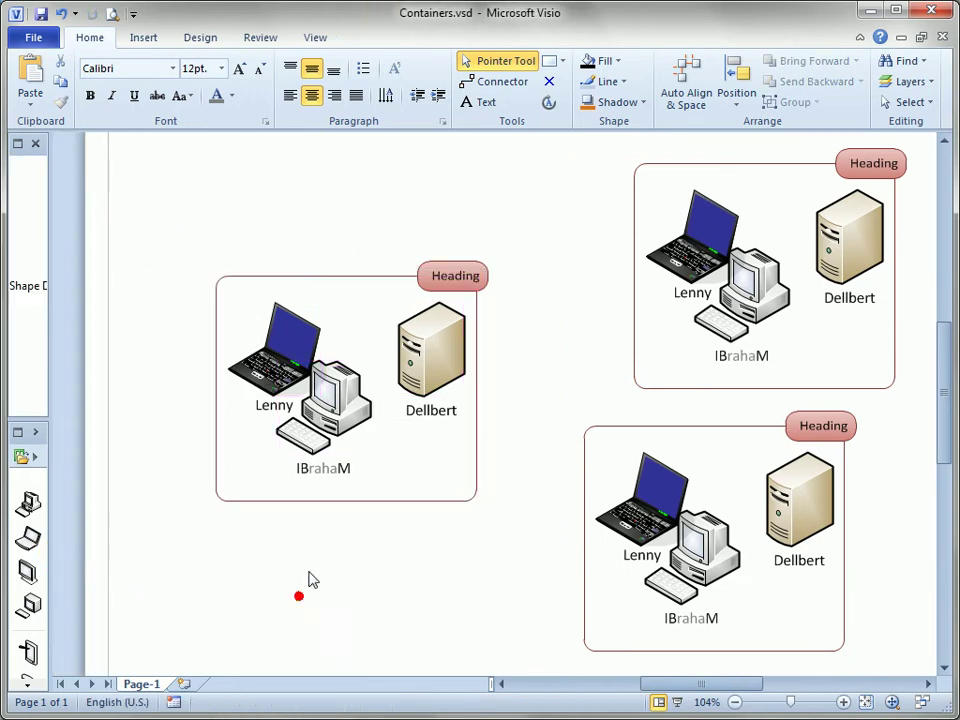
# Delete the lower container copy with its contents, and undo the deletion.
pyautogui.click(533, 332)
pyautogui.moveTo(549, 361); pyautogui.dragTo(471, 343)
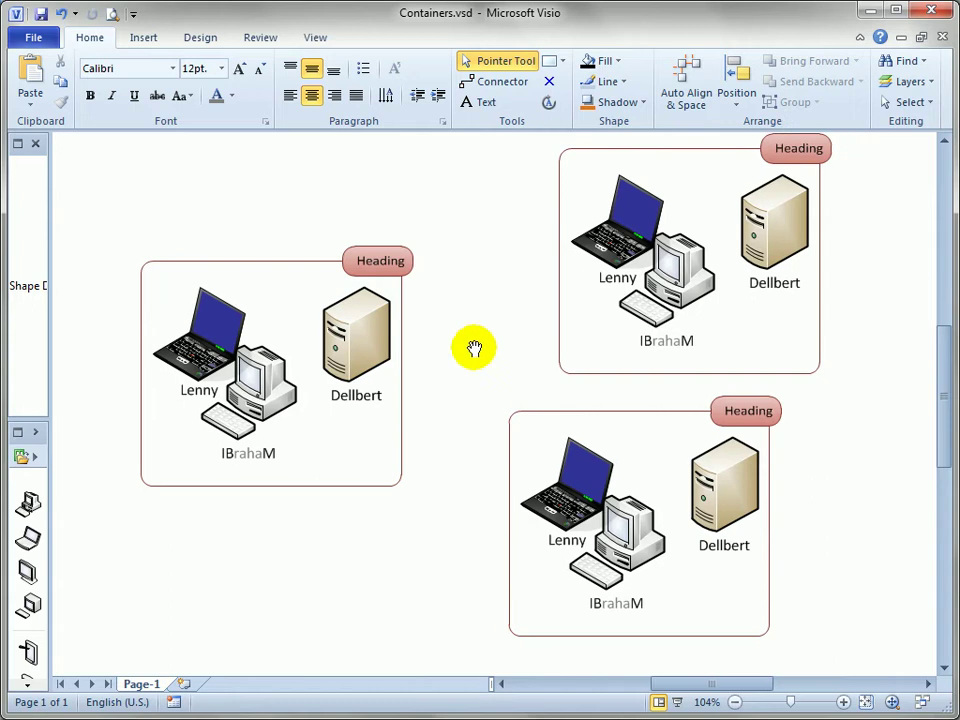
pyautogui.click(748, 410)
pyautogui.press('Delete')
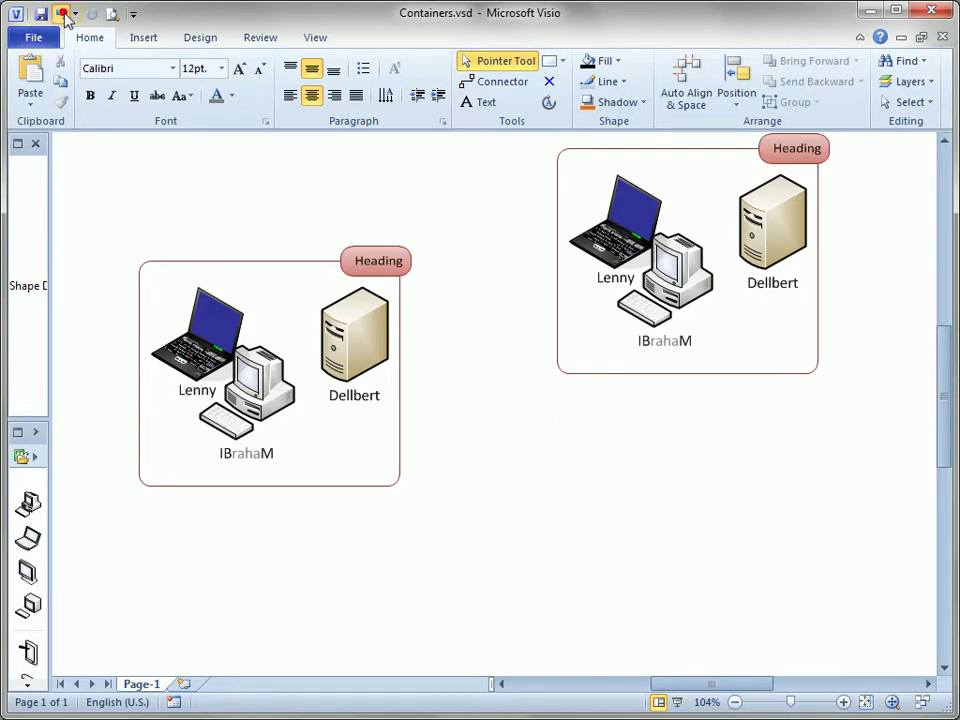
pyautogui.click(62, 12)
# Delete the container copy below the original, together with its computers.
pyautogui.click(868, 439)
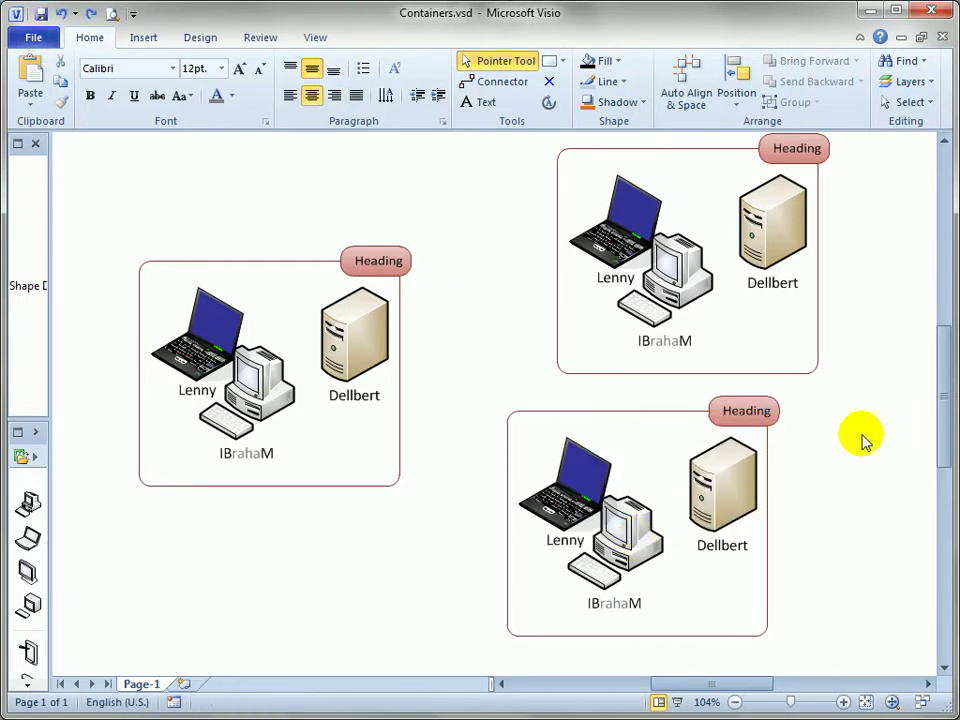
pyautogui.click(770, 411)
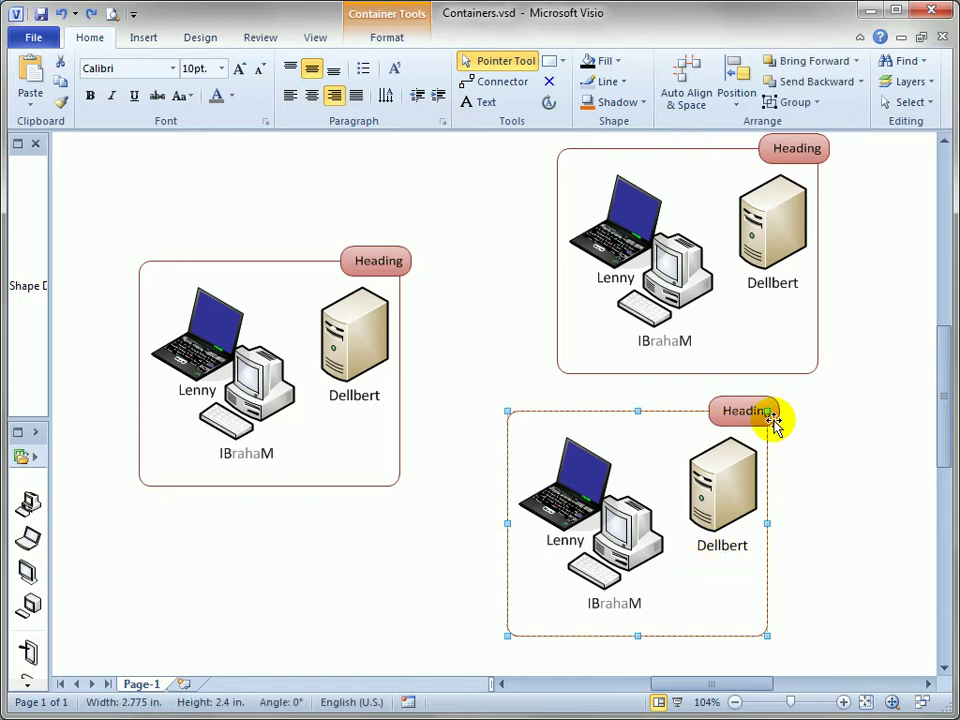
pyautogui.press('Delete')
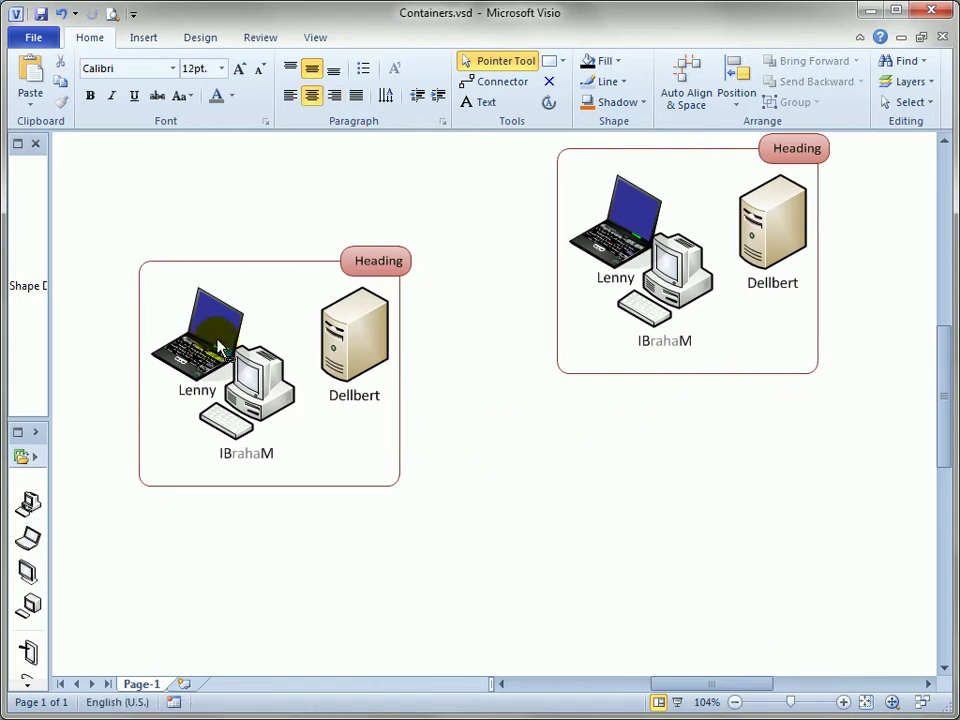
# Spread out the computers in the left container by moving Lenny and Dellbert up and IBrahaM to the right.
pyautogui.moveTo(203, 335); pyautogui.dragTo(203, 309)
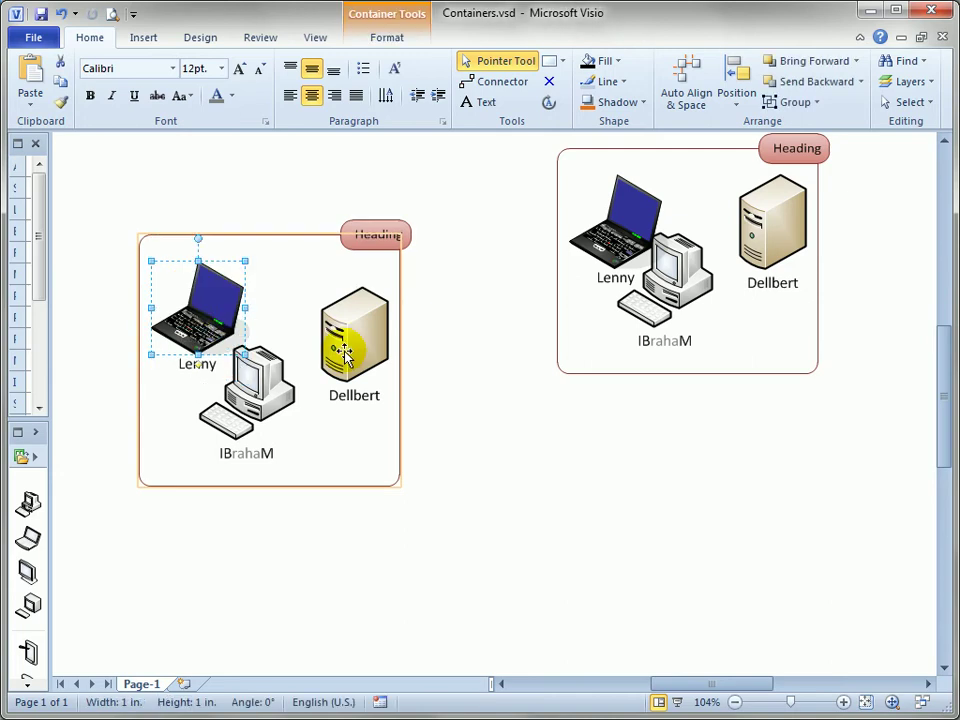
pyautogui.moveTo(253, 392); pyautogui.dragTo(275, 392)
pyautogui.moveTo(369, 354); pyautogui.dragTo(368, 337)
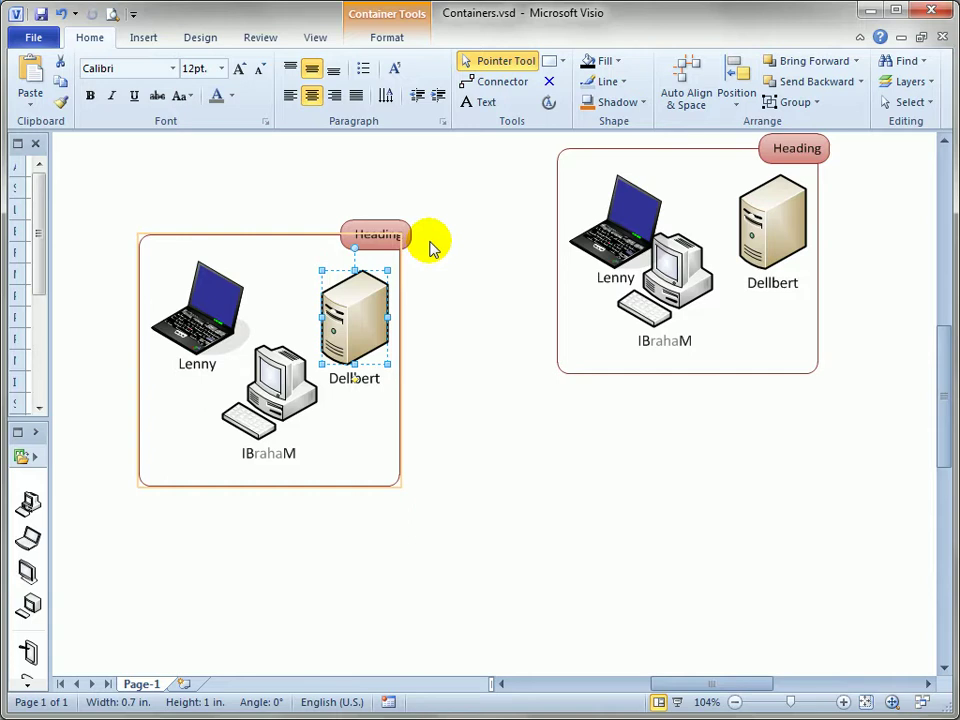
pyautogui.click(436, 246)
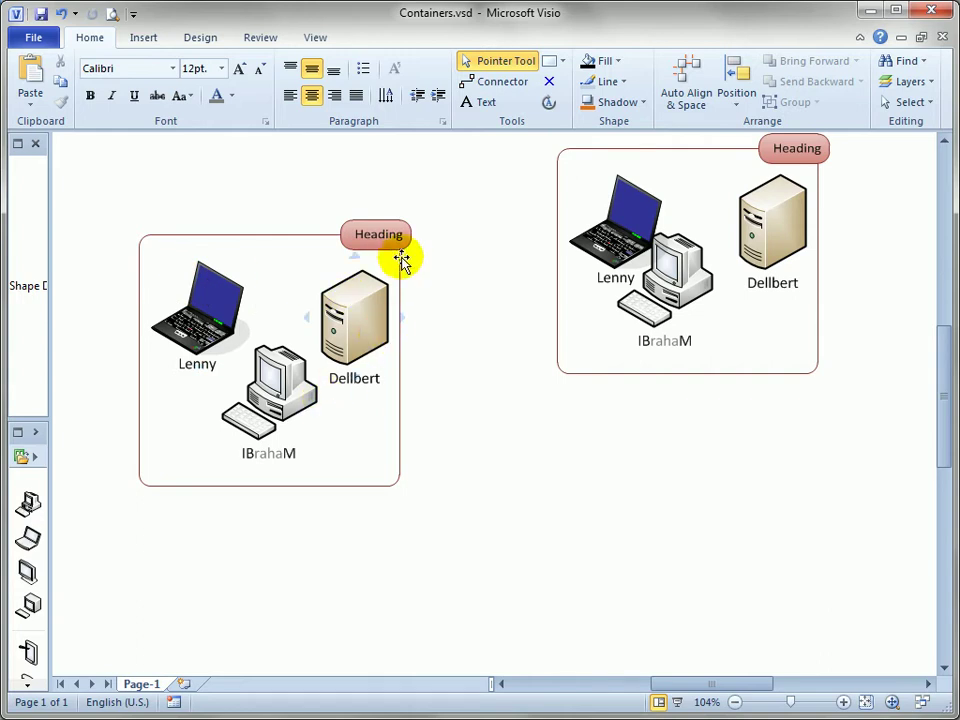
# Disband the left container so that only its three computers remain on the page.
pyautogui.click(376, 237)
pyautogui.rightClick(371, 234)
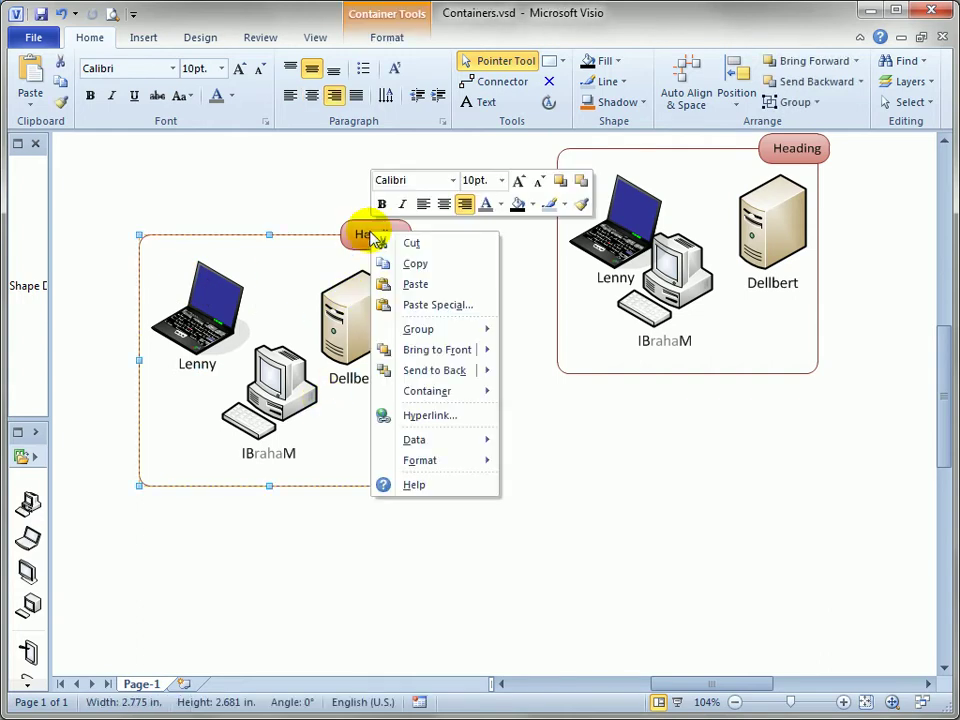
pyautogui.moveTo(460, 393)
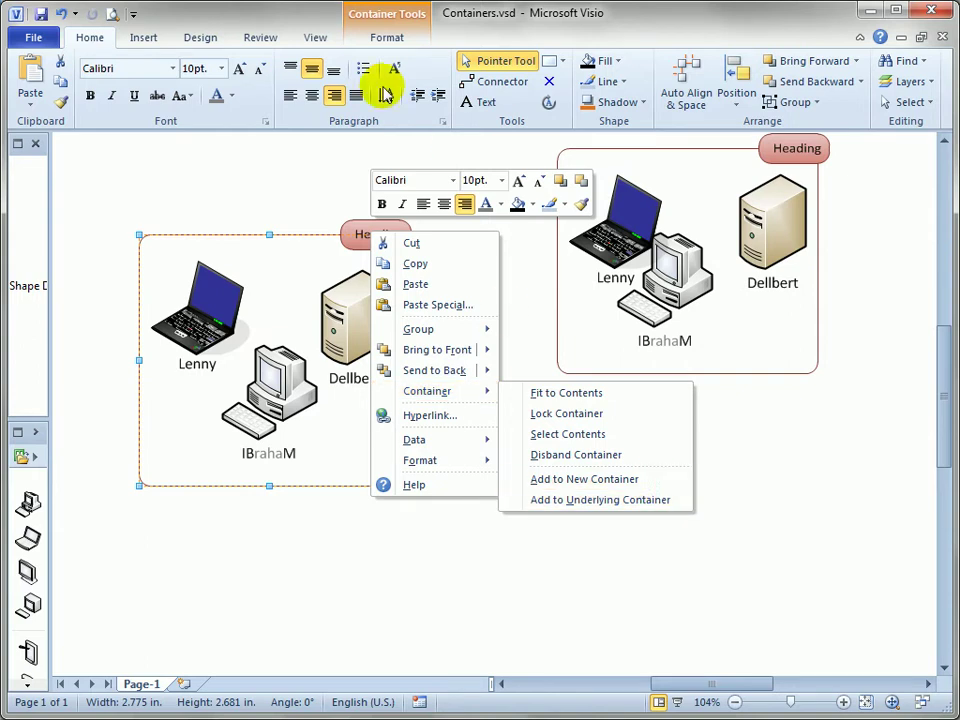
pyautogui.click(384, 14)
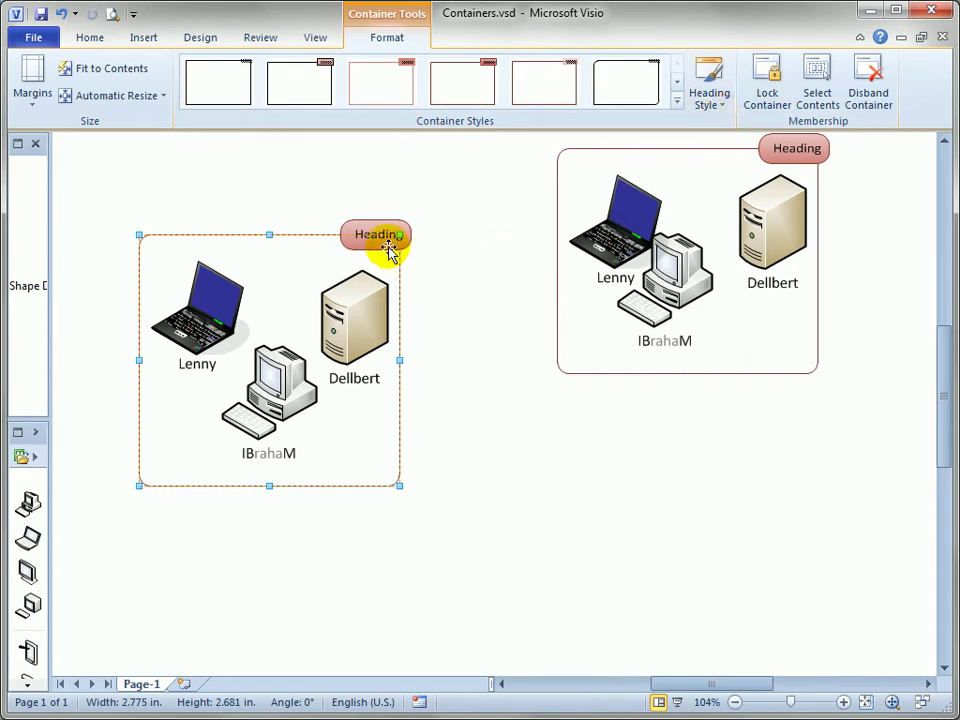
pyautogui.click(868, 95)
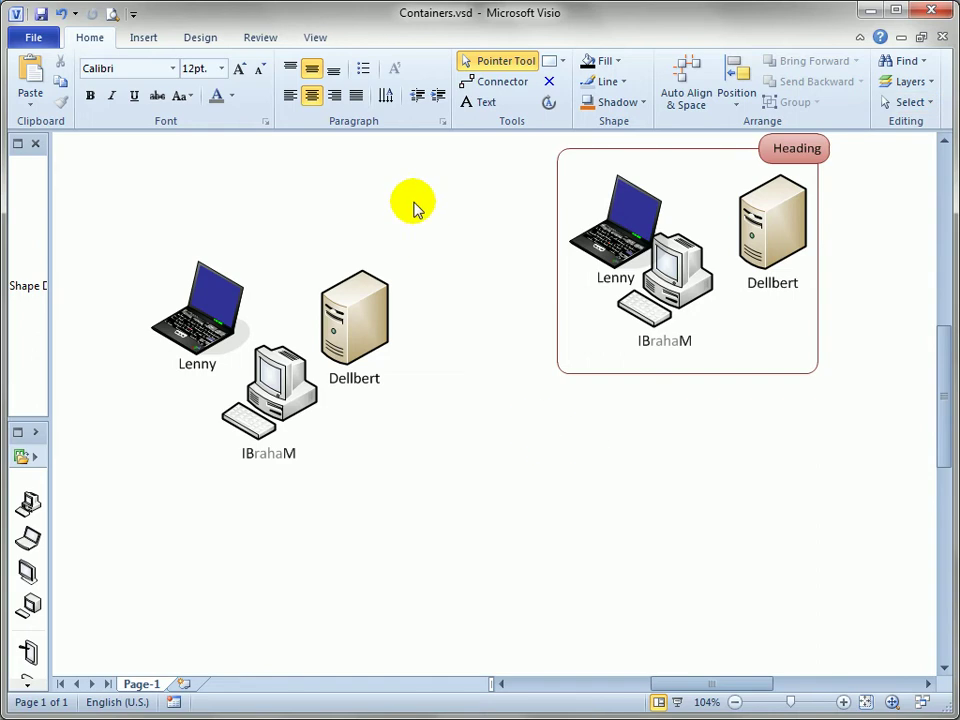
# Insert an empty container with a side heading beside the three loose computers and delete it again.
pyautogui.moveTo(92, 208); pyautogui.dragTo(450, 578)
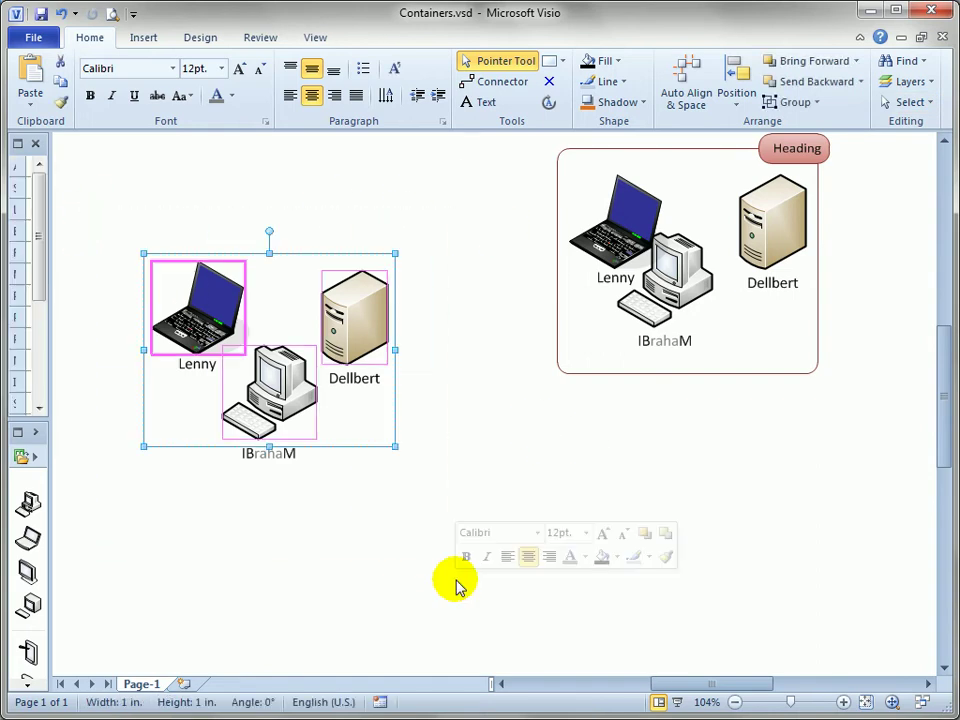
pyautogui.click(452, 418)
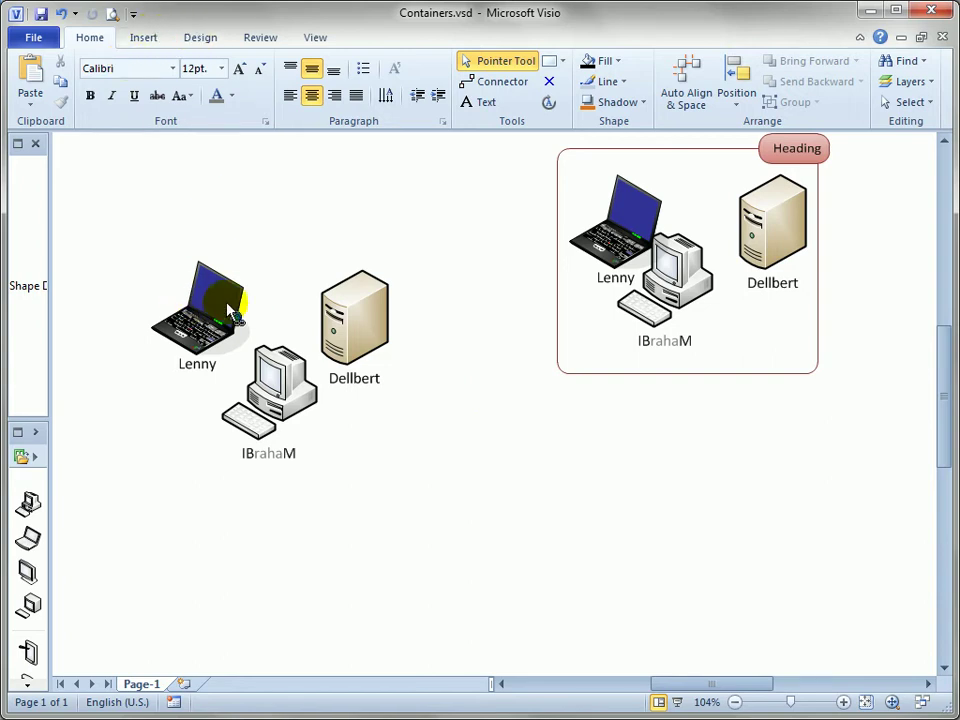
pyautogui.click(148, 38)
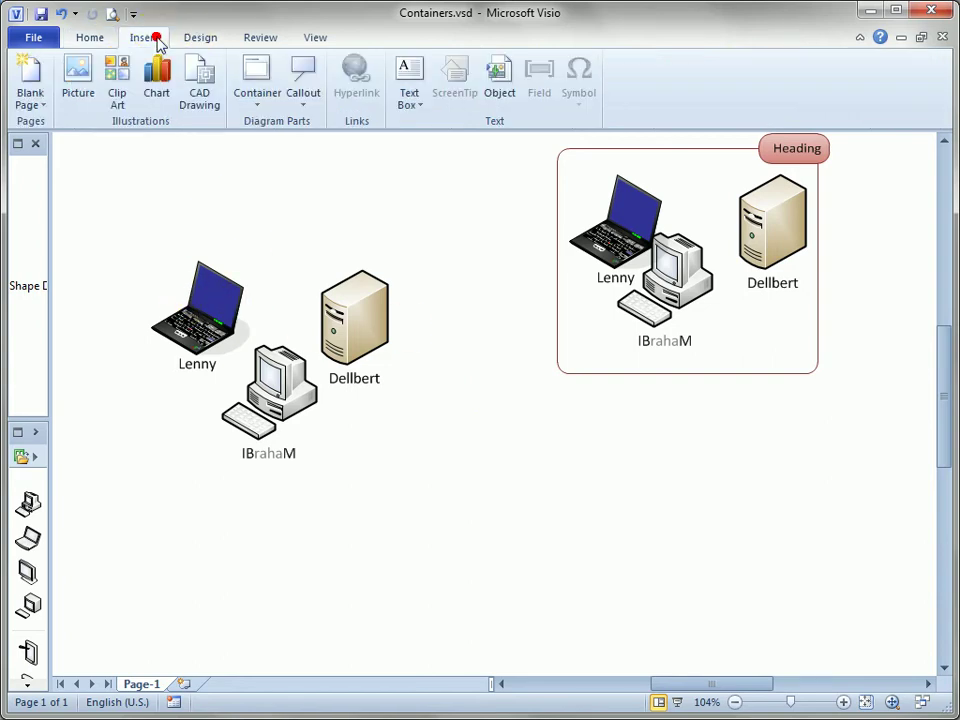
pyautogui.click(262, 96)
pyautogui.click(421, 148)
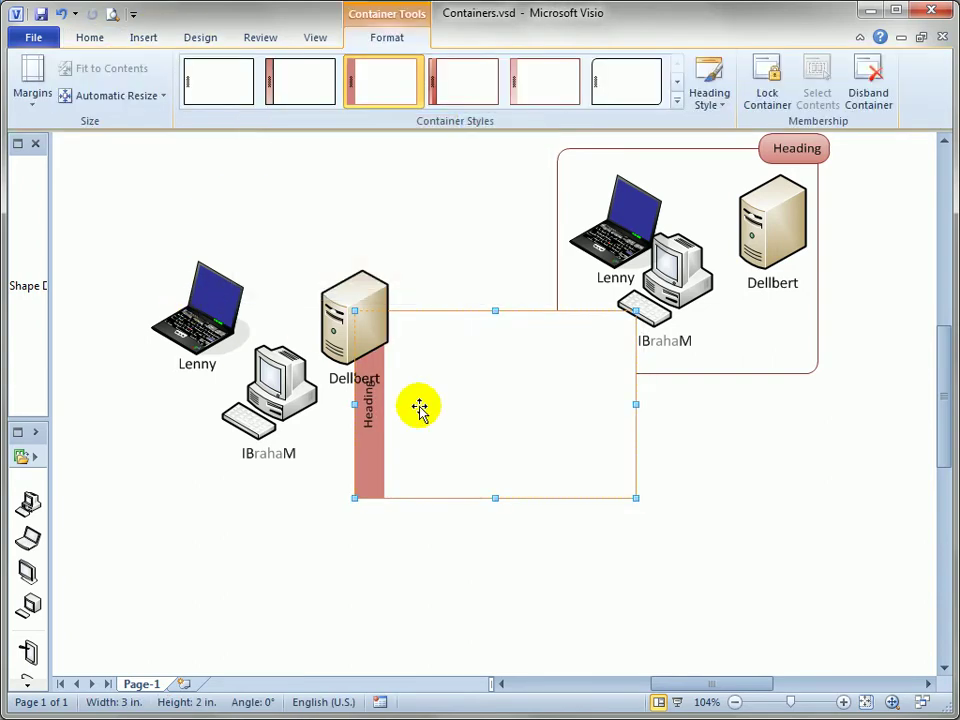
pyautogui.moveTo(366, 469); pyautogui.dragTo(497, 545)
pyautogui.press('Delete')
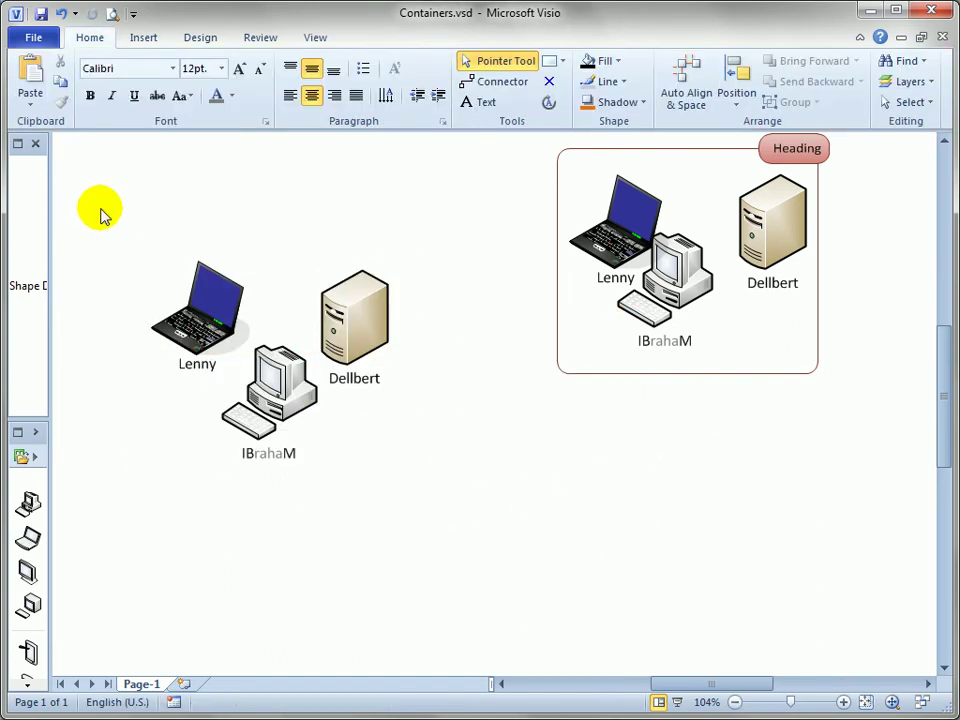
# Select loose Lenny, IBrahaM and Dellbert together and add them to a new container.
pyautogui.moveTo(101, 208); pyautogui.dragTo(479, 520)
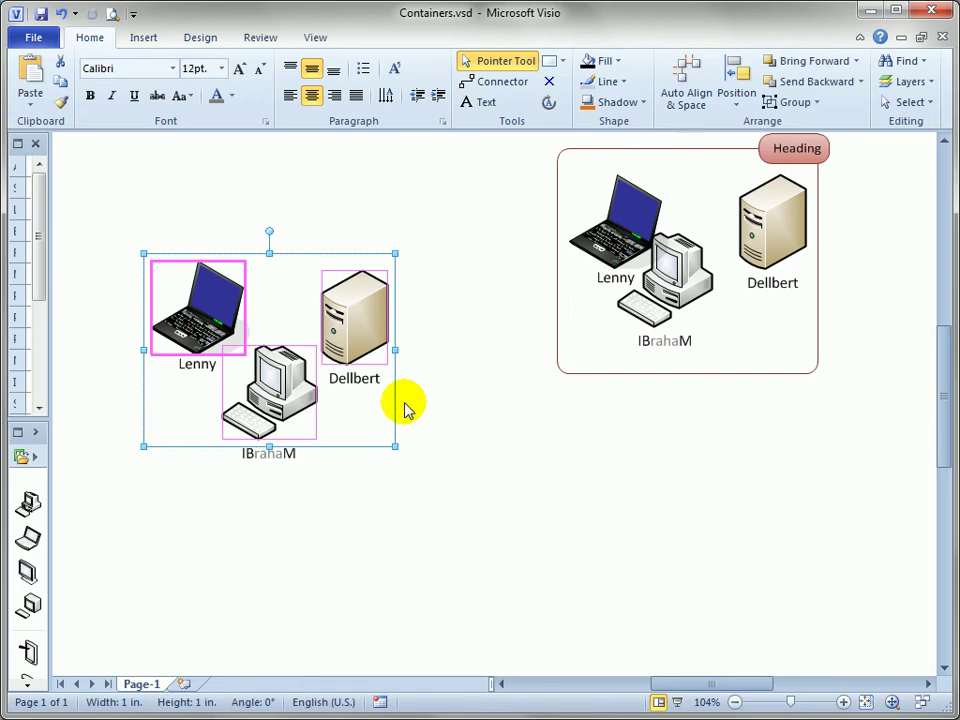
pyautogui.rightClick(358, 322)
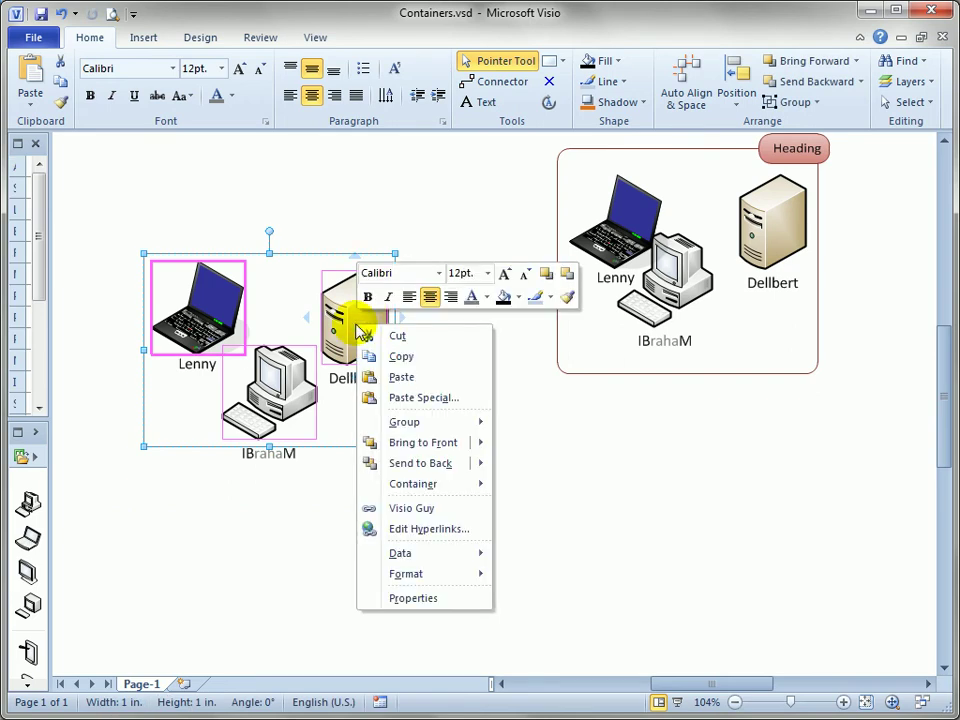
pyautogui.moveTo(446, 490)
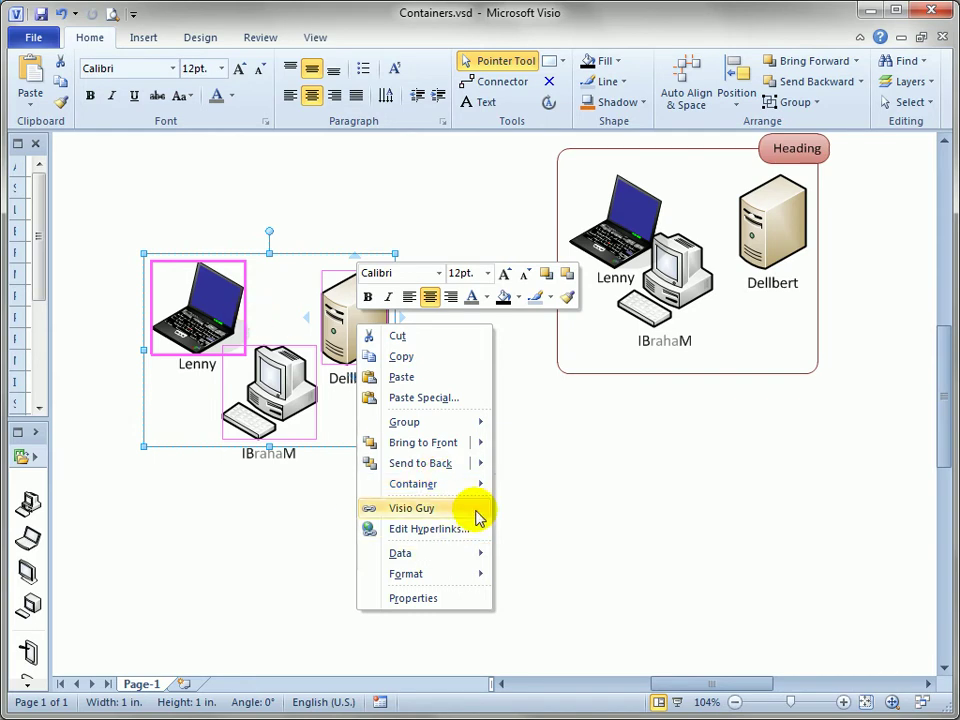
pyautogui.moveTo(482, 492)
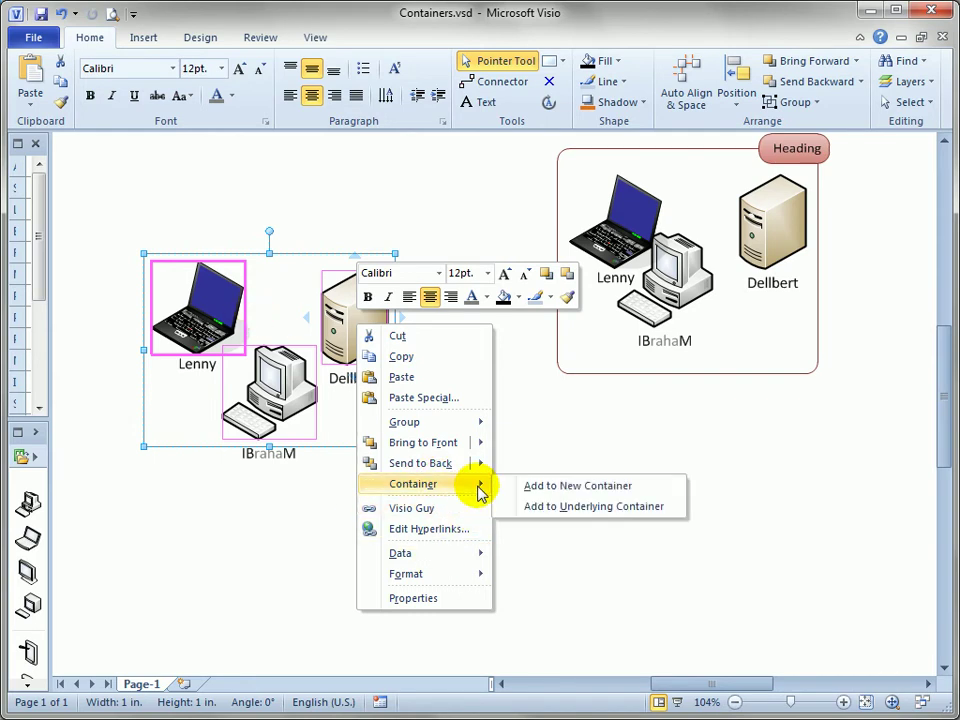
pyautogui.click(655, 487)
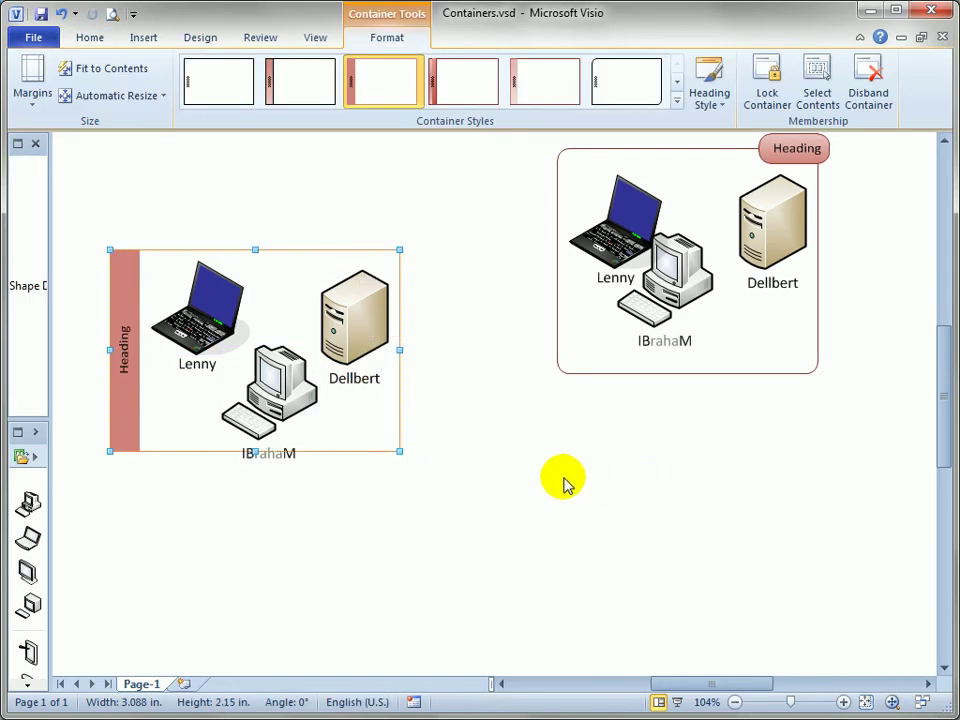
# Shift the new container with its computers slightly up and left, and extend its lower edge to a height of 2.5 in.
pyautogui.moveTo(133, 399)
pyautogui.mouseDown()
pyautogui.moveTo(133, 306)
pyautogui.moveTo(130, 410)
pyautogui.mouseUp()
pyautogui.moveTo(227, 440); pyautogui.dragTo(227, 463)
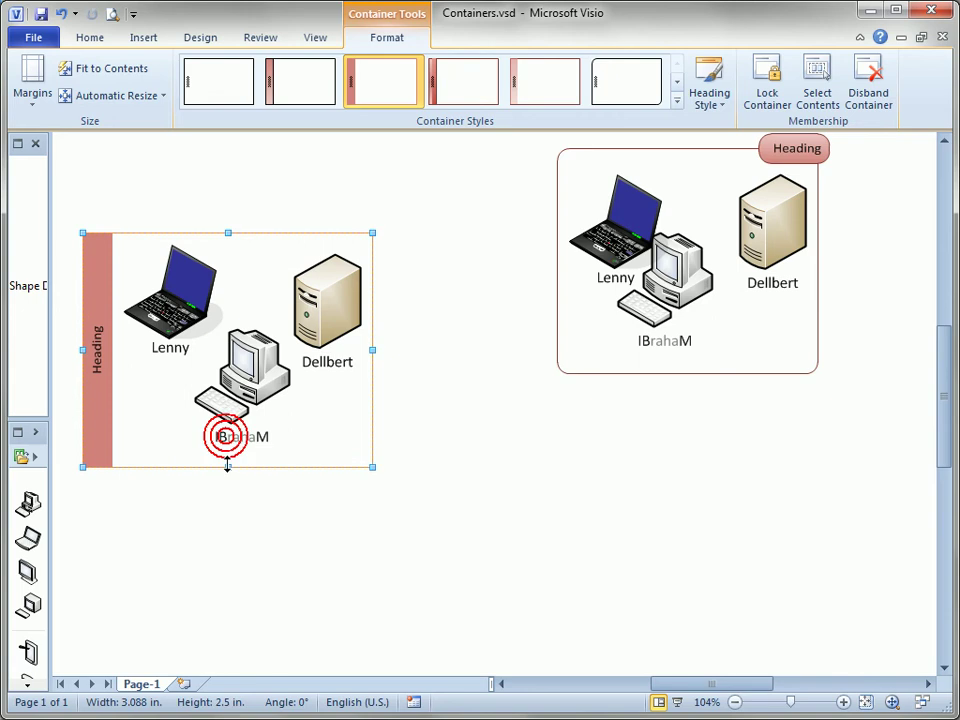
pyautogui.click(424, 424)
# Copy Dellbert from the left container to make a row of three servers below the right container.
pyautogui.moveTo(345, 333); pyautogui.dragTo(780, 495)
pyautogui.click(484, 397)
pyautogui.moveTo(329, 305); pyautogui.dragTo(558, 497)
pyautogui.click(399, 324)
# Insert a container with a bottom heading, place it around the three Dellbert copies and widen it to 3.8 in.
pyautogui.click(158, 37)
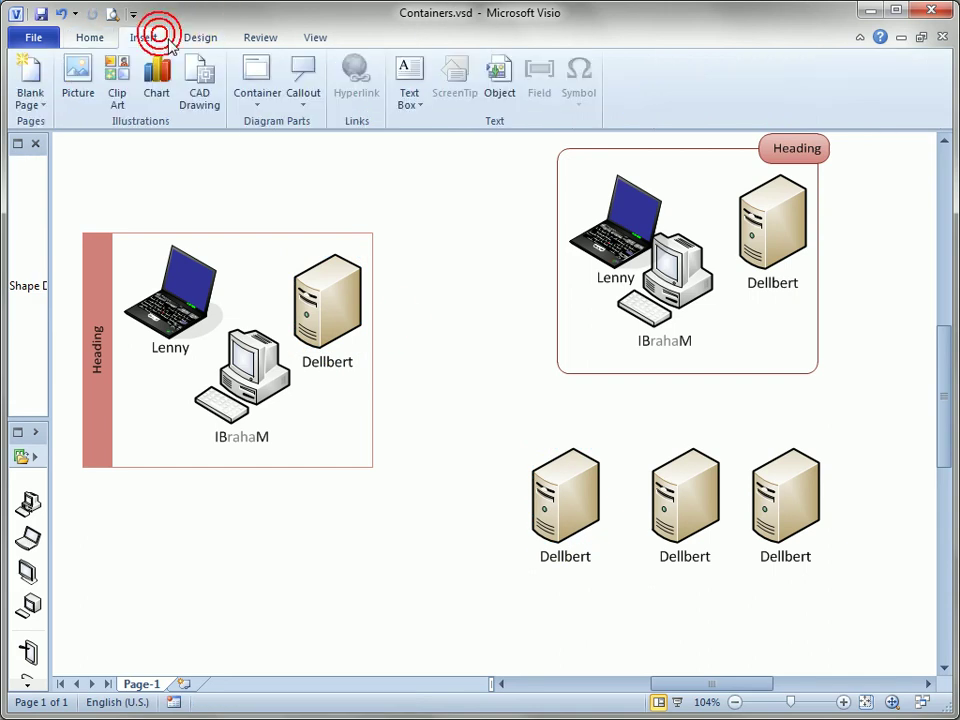
pyautogui.click(257, 85)
pyautogui.click(328, 143)
pyautogui.moveTo(413, 366); pyautogui.dragTo(564, 476)
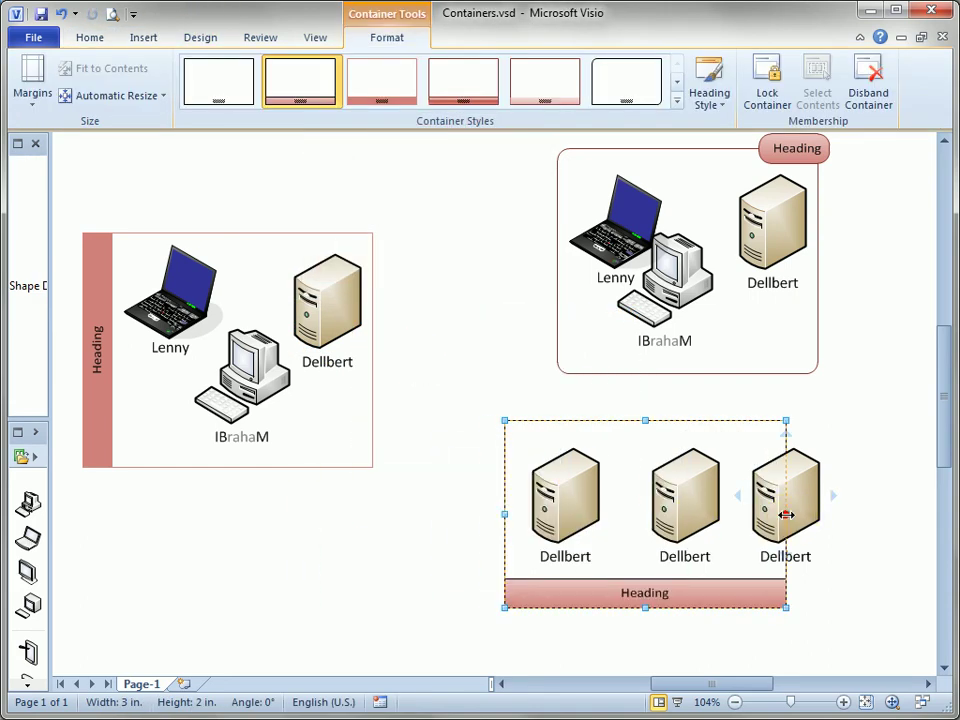
pyautogui.moveTo(786, 514); pyautogui.dragTo(861, 510)
pyautogui.click(418, 482)
pyautogui.click(620, 587)
pyautogui.moveTo(576, 598)
pyautogui.mouseDown()
pyautogui.moveTo(654, 583)
pyautogui.moveTo(566, 598)
pyautogui.mouseUp()
# Select the three Dellbert servers together and add them to the underlying container.
pyautogui.click(575, 500)
pyautogui.keyDown('shift'); pyautogui.click(671, 497); pyautogui.keyUp('shift')
pyautogui.keyDown('shift'); pyautogui.click(781, 494); pyautogui.keyUp('shift')
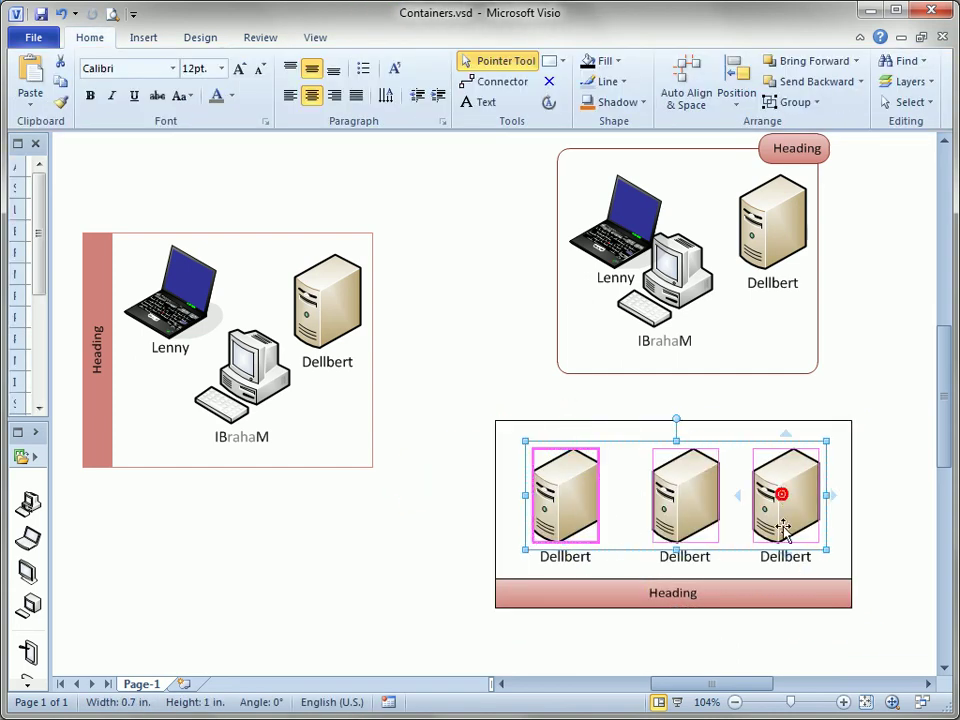
pyautogui.rightClick(794, 471)
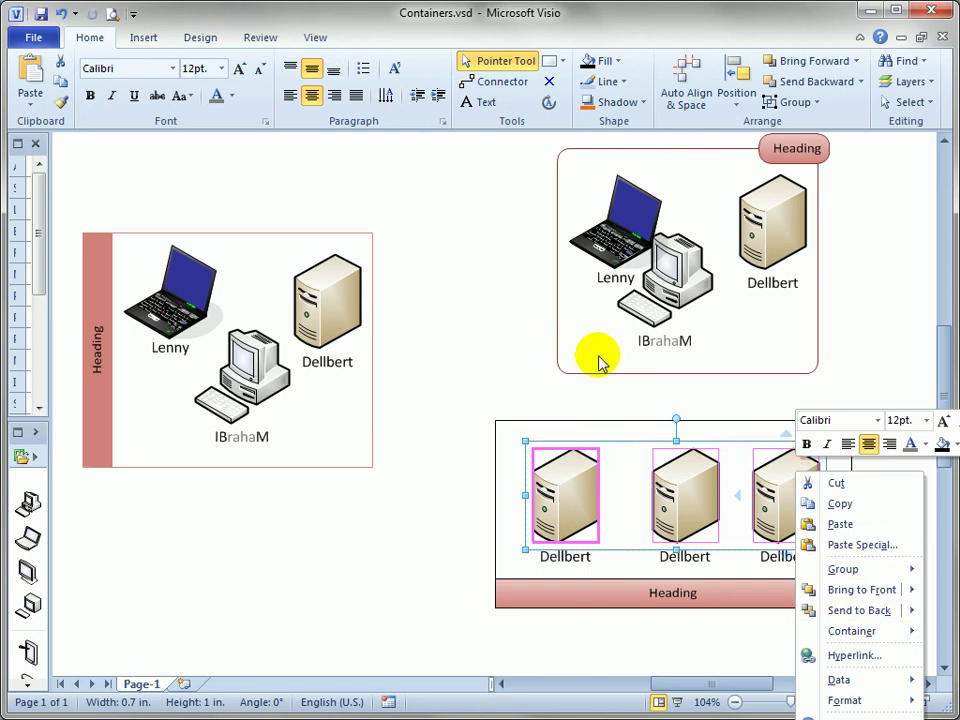
pyautogui.click(489, 360)
pyautogui.moveTo(528, 386)
pyautogui.mouseDown()
pyautogui.moveTo(450, 300)
pyautogui.moveTo(304, 180)
pyautogui.mouseUp()
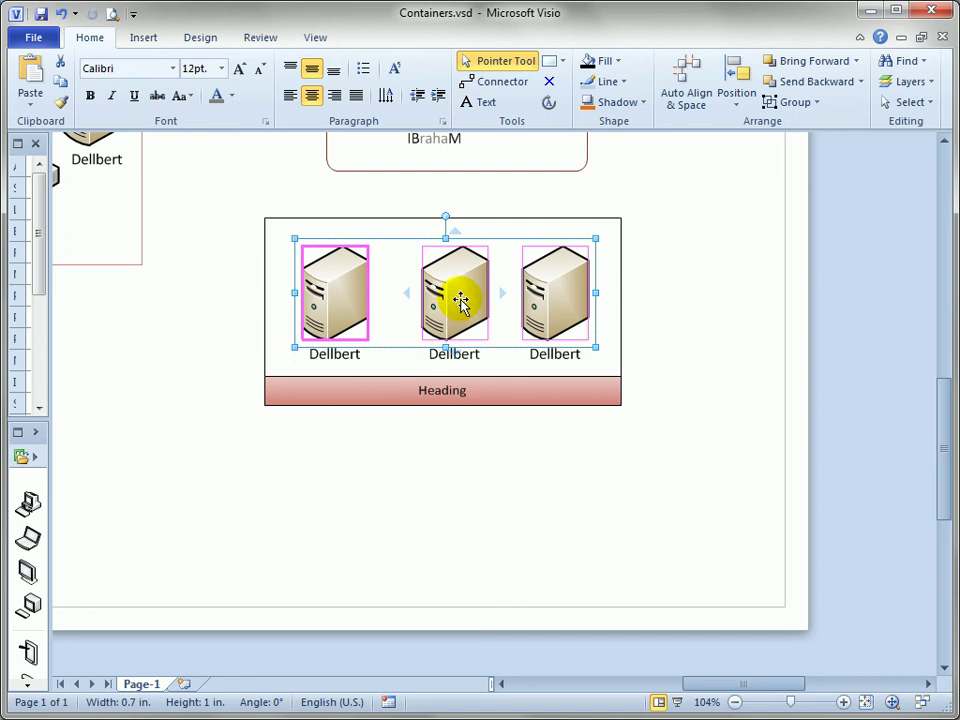
pyautogui.rightClick(550, 285)
pyautogui.moveTo(658, 452)
pyautogui.click(764, 480)
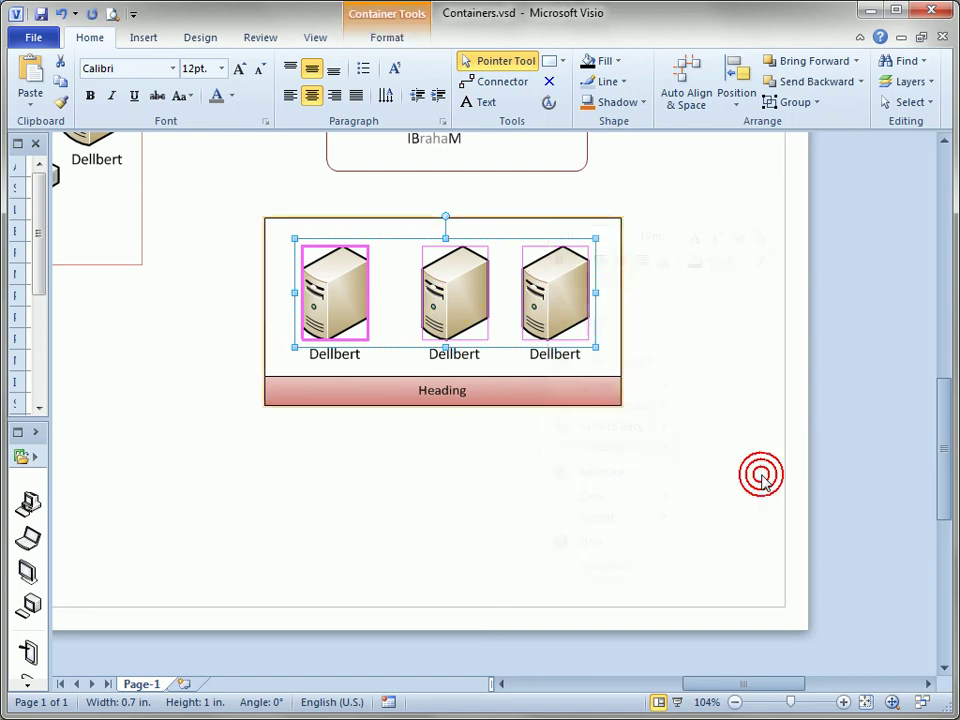
pyautogui.click(707, 472)
# Move the container and its three servers around the page, leaving it below and slightly left of the upper-right container.
pyautogui.moveTo(577, 400); pyautogui.dragTo(640, 491)
pyautogui.moveTo(304, 282); pyautogui.dragTo(542, 405)
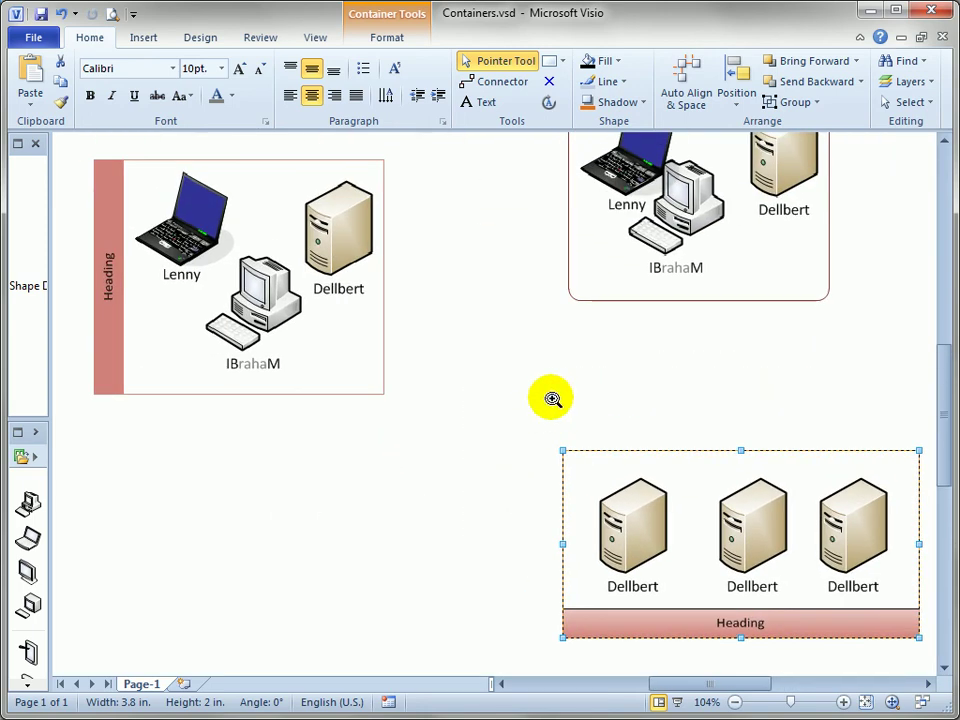
pyautogui.moveTo(579, 369)
pyautogui.mouseDown()
pyautogui.moveTo(516, 392)
pyautogui.moveTo(553, 374)
pyautogui.mouseUp()
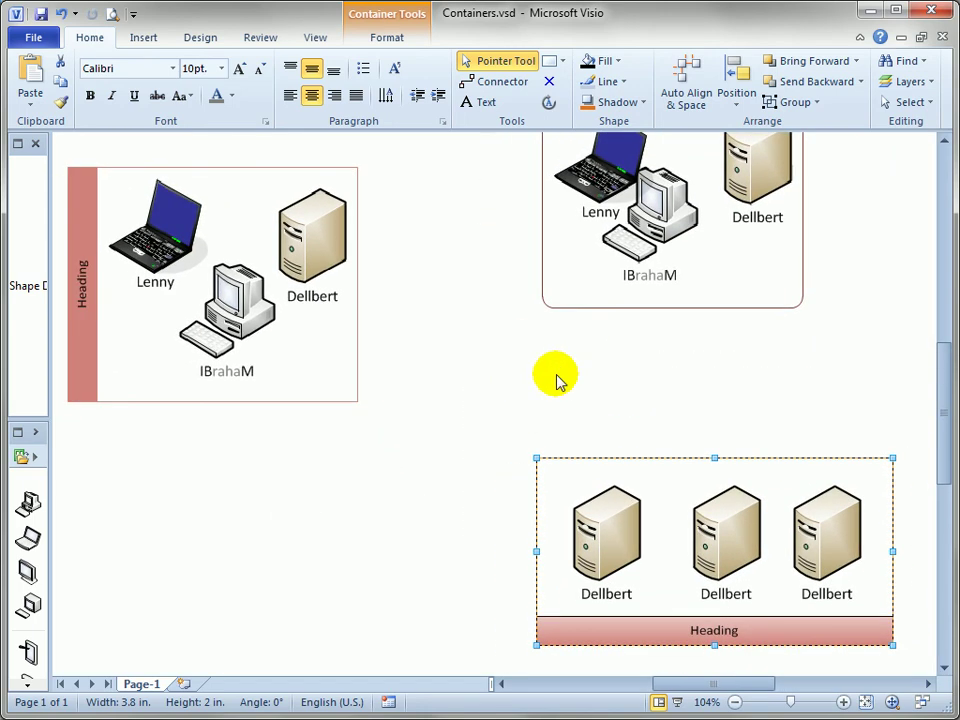
pyautogui.moveTo(669, 632); pyautogui.dragTo(572, 578)
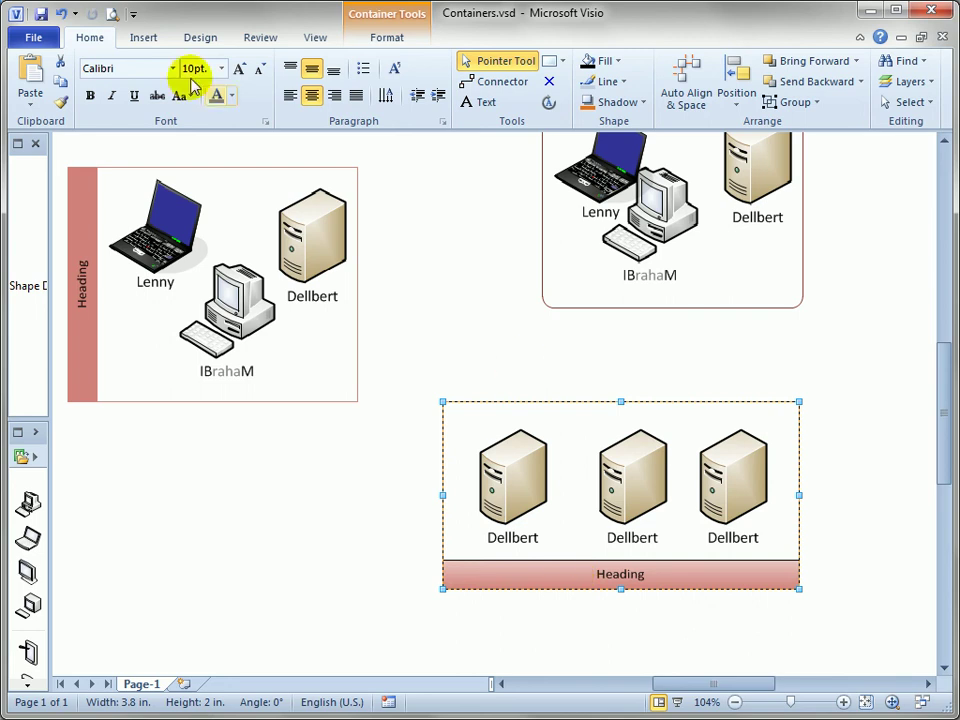
# Preview other container styles on the three-server container without applying one, and move the container up and left against the left container.
pyautogui.click(390, 20)
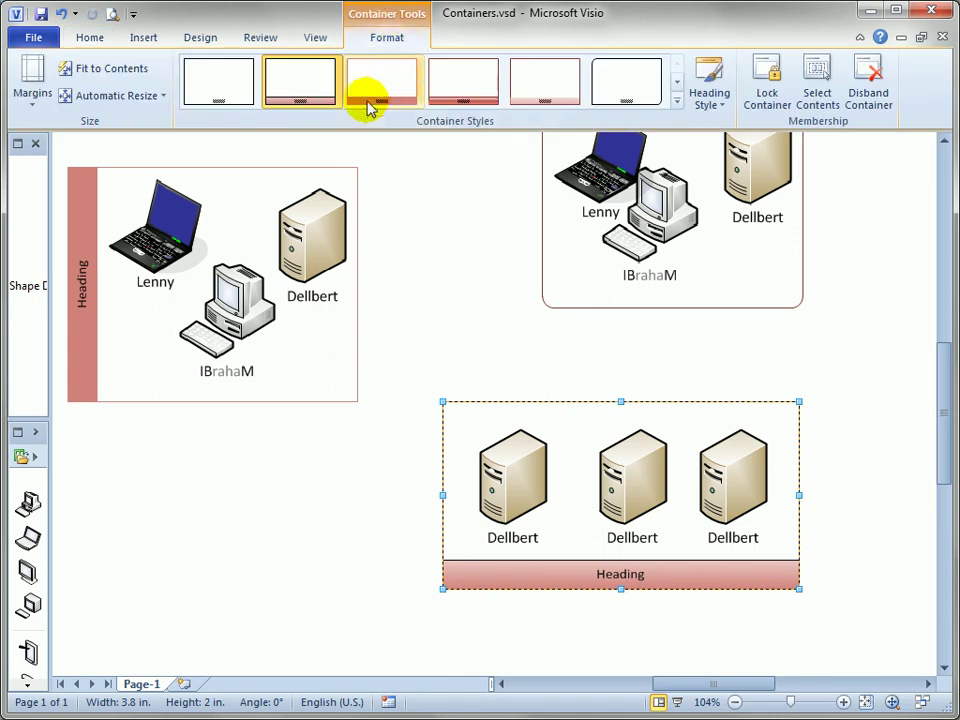
pyautogui.click(677, 101)
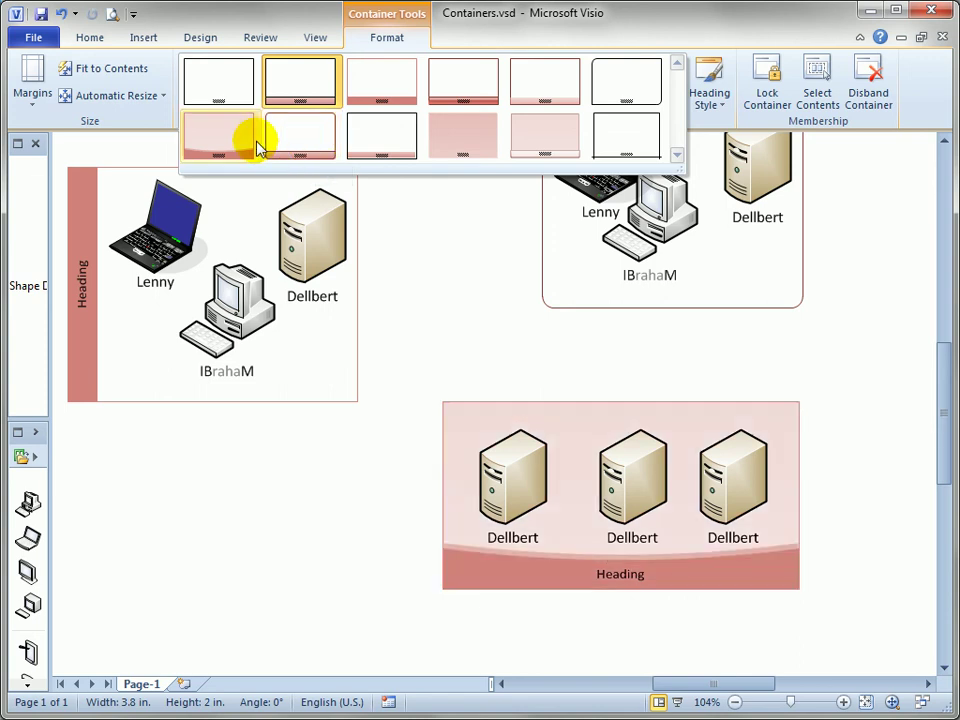
pyautogui.click(439, 263)
pyautogui.moveTo(588, 580); pyautogui.dragTo(490, 543)
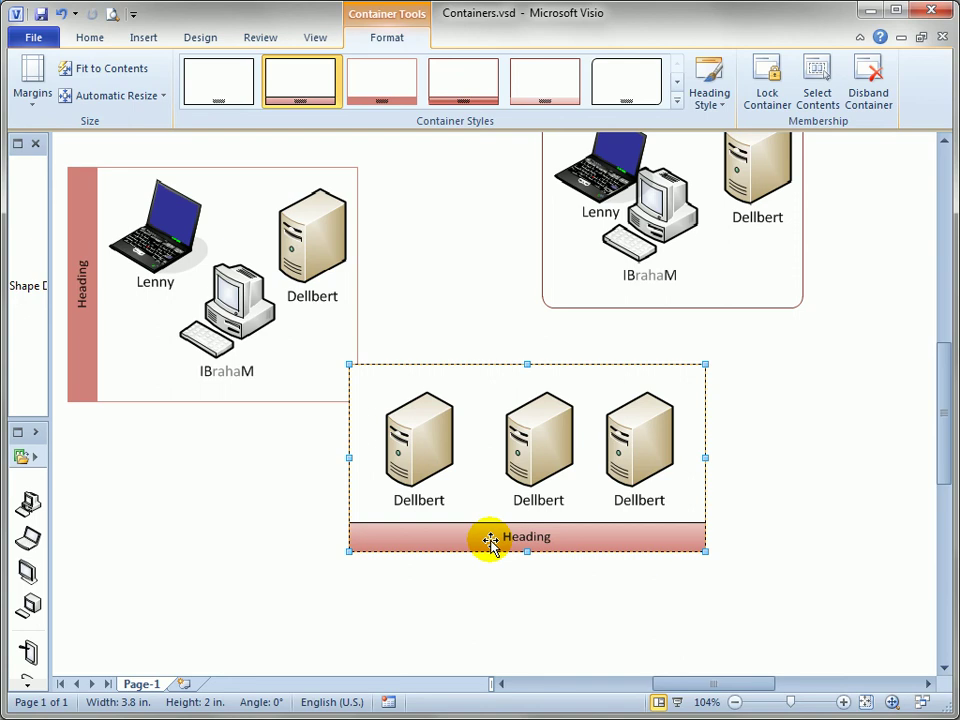